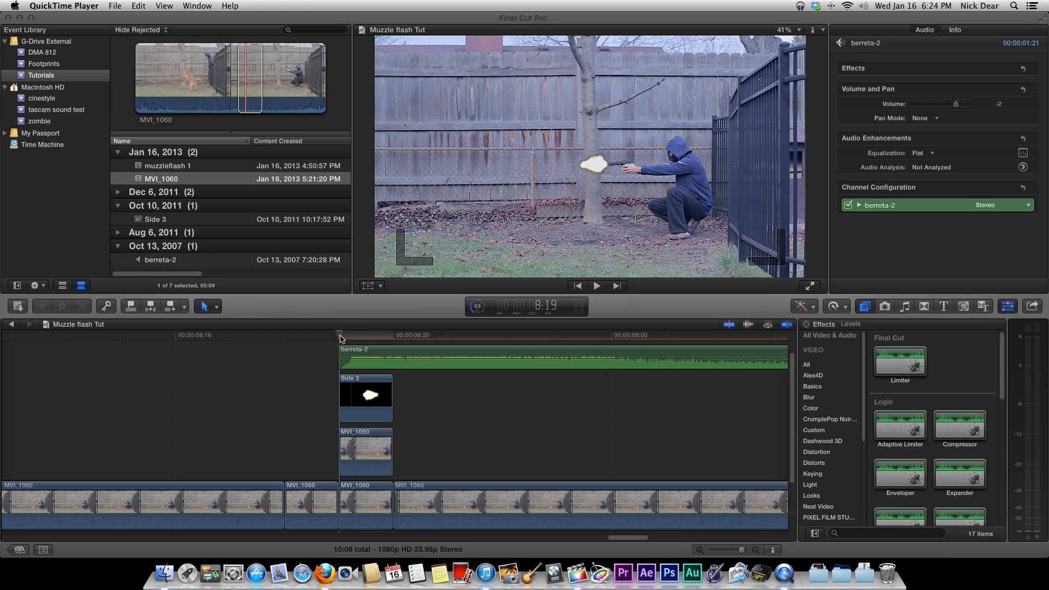
Examine the timeline frames and stacked clips around the existing muzzle flash.
{"action": "left_click", "coordinate": [316, 333]}
{"action": "left_click", "coordinate": [317, 334]}
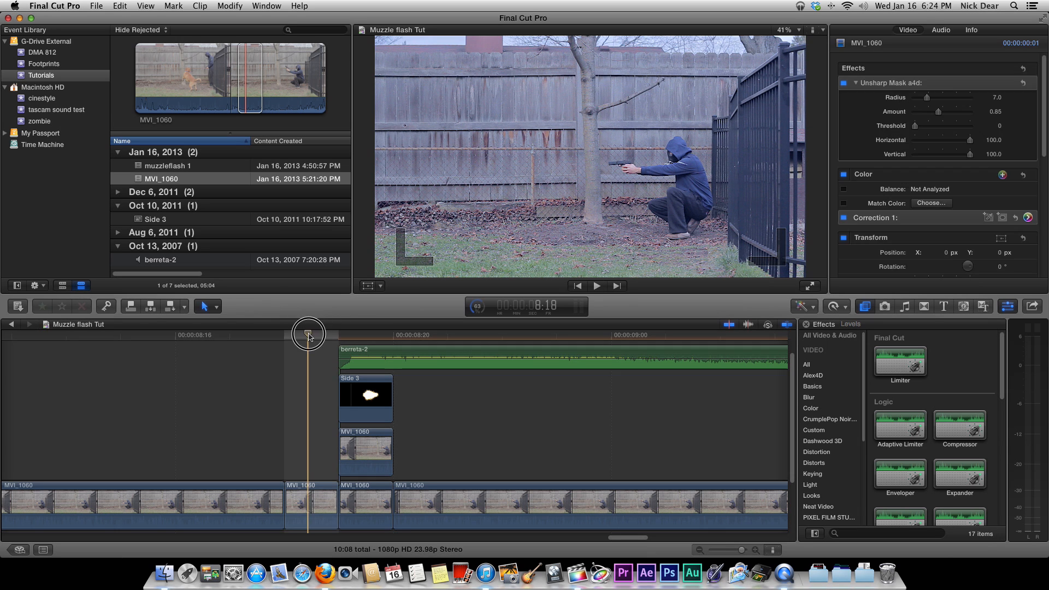
{"action": "left_click_drag", "start_coordinate": [317, 335], "coordinate": [574, 331]}
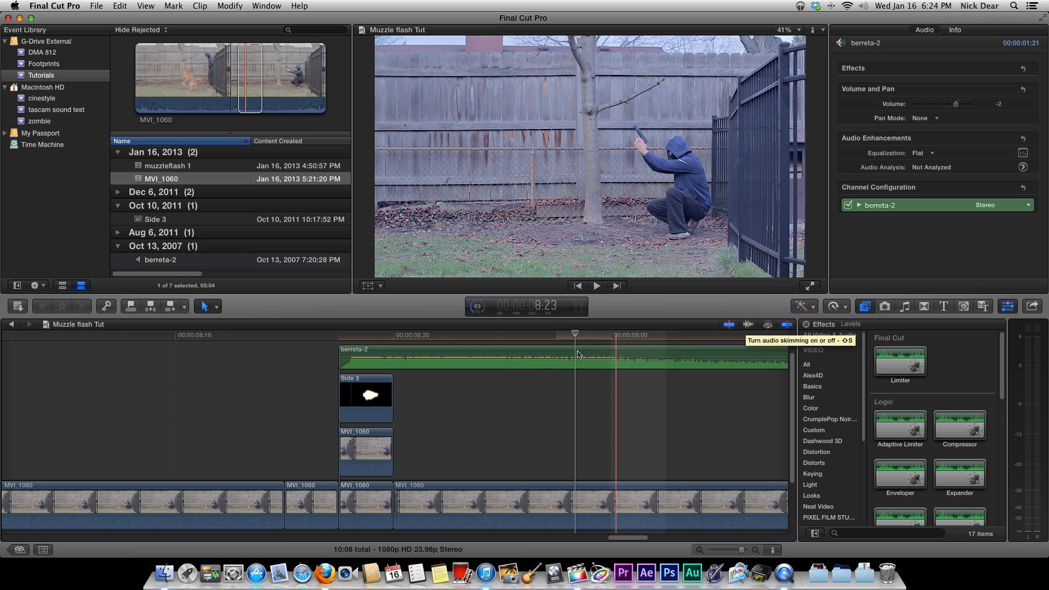
{"action": "left_click", "coordinate": [575, 333]}
{"action": "left_click_drag", "start_coordinate": [575, 333], "coordinate": [441, 338]}
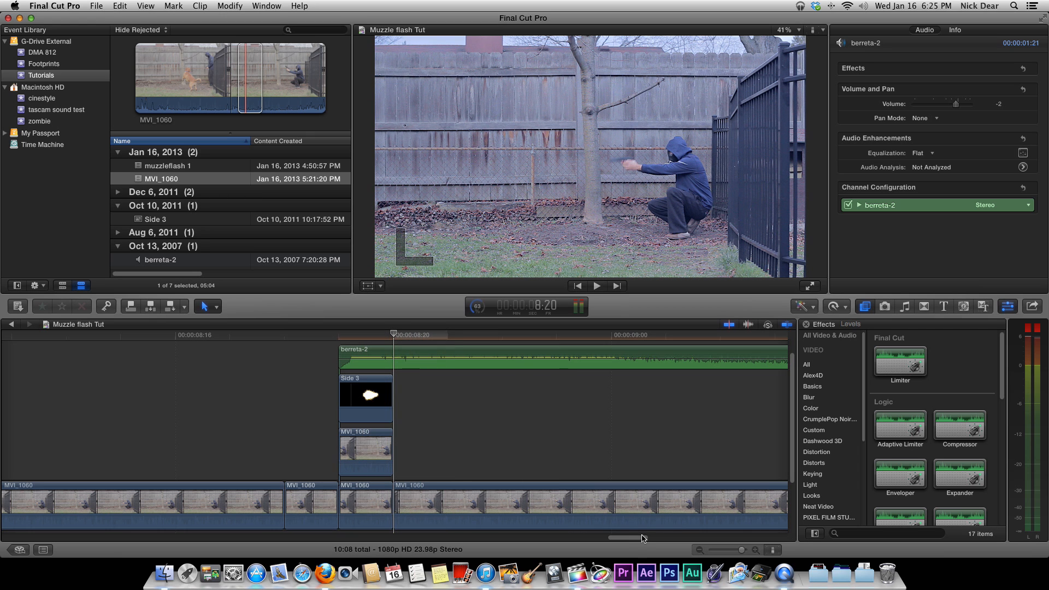
{"action": "left_click_drag", "start_coordinate": [634, 537], "coordinate": [22, 531]}
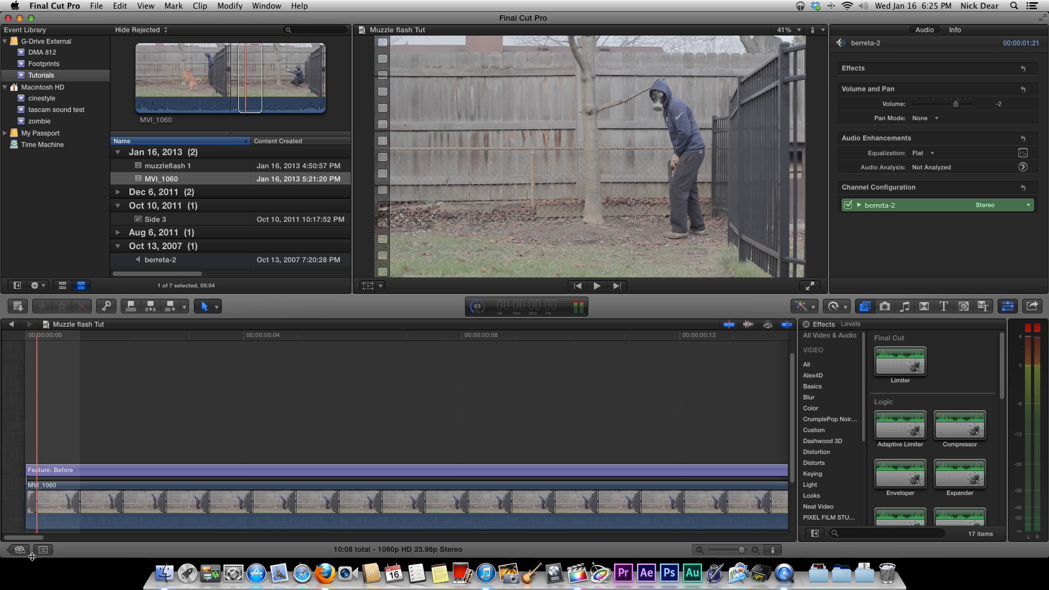
{"action": "left_click_drag", "start_coordinate": [29, 541], "coordinate": [625, 544]}
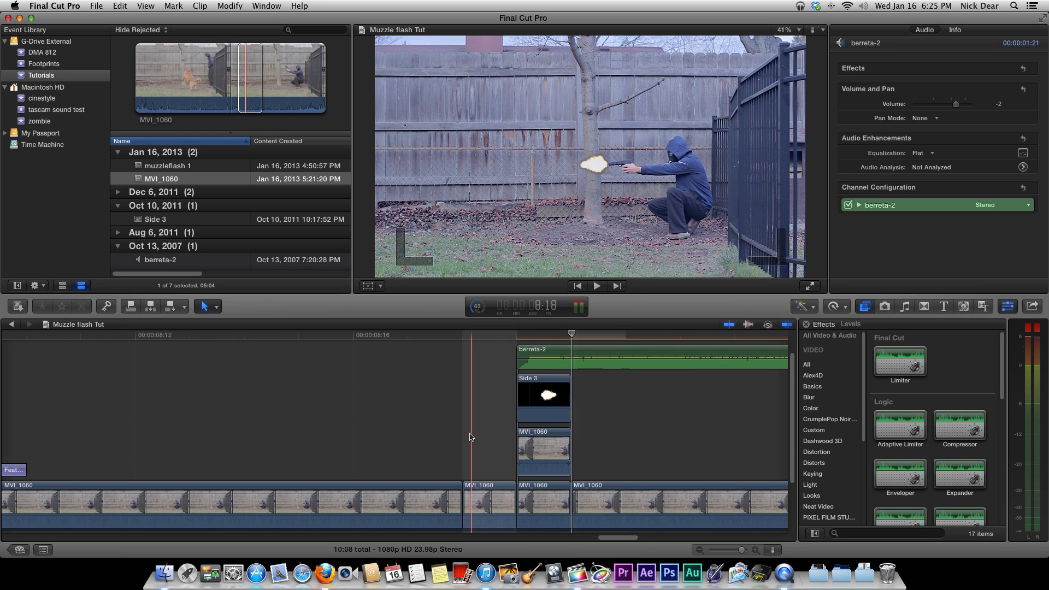
{"action": "scroll", "coordinate": [496, 438], "scroll_direction": "down", "scroll_amount": 2}
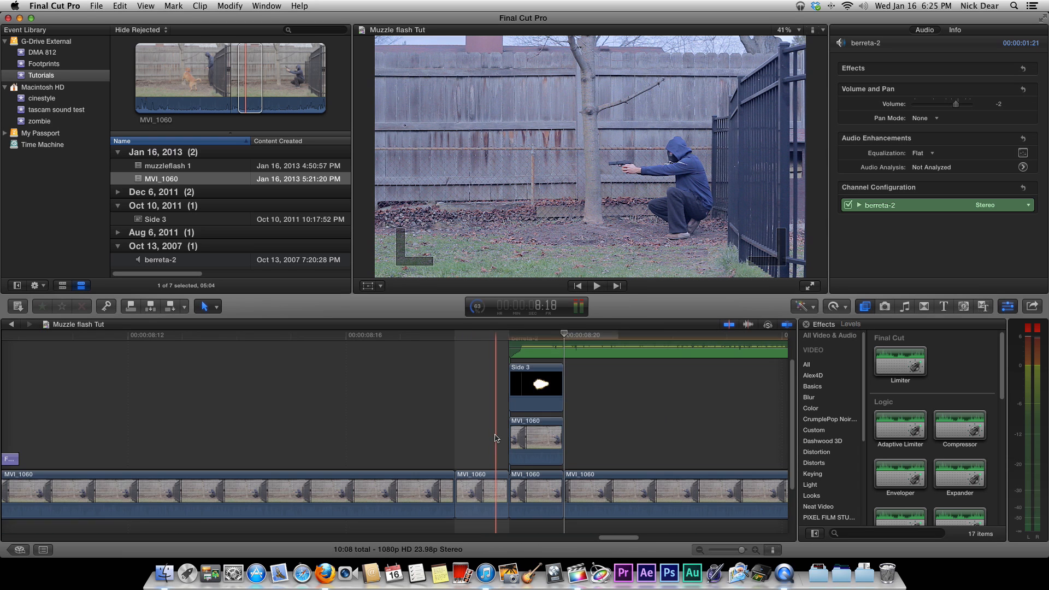
{"action": "scroll", "coordinate": [495, 438], "scroll_direction": "up", "scroll_amount": 3}
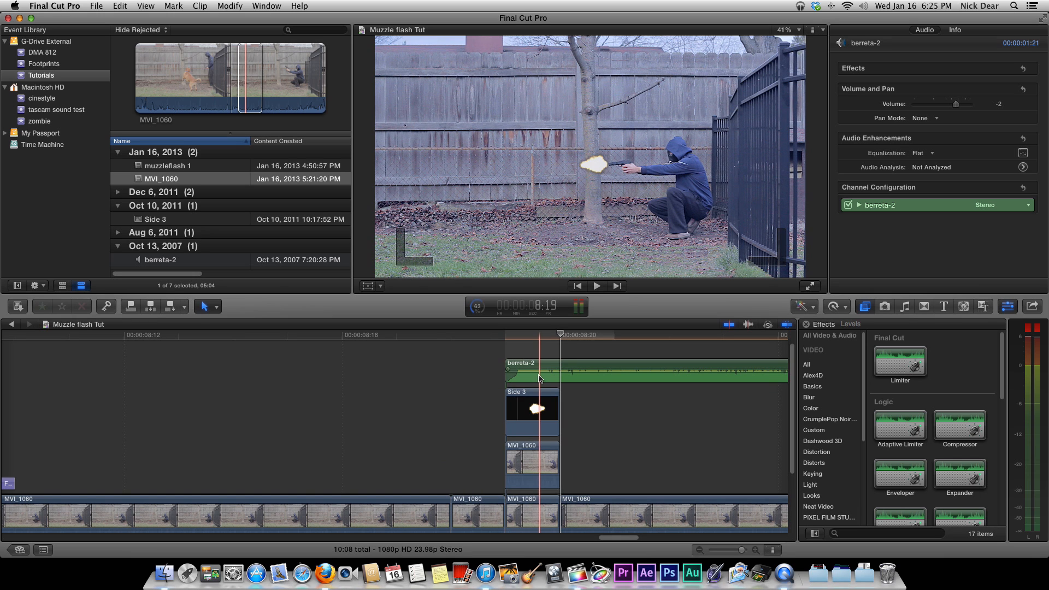
{"action": "scroll", "coordinate": [529, 426], "scroll_direction": "down", "scroll_amount": 3}
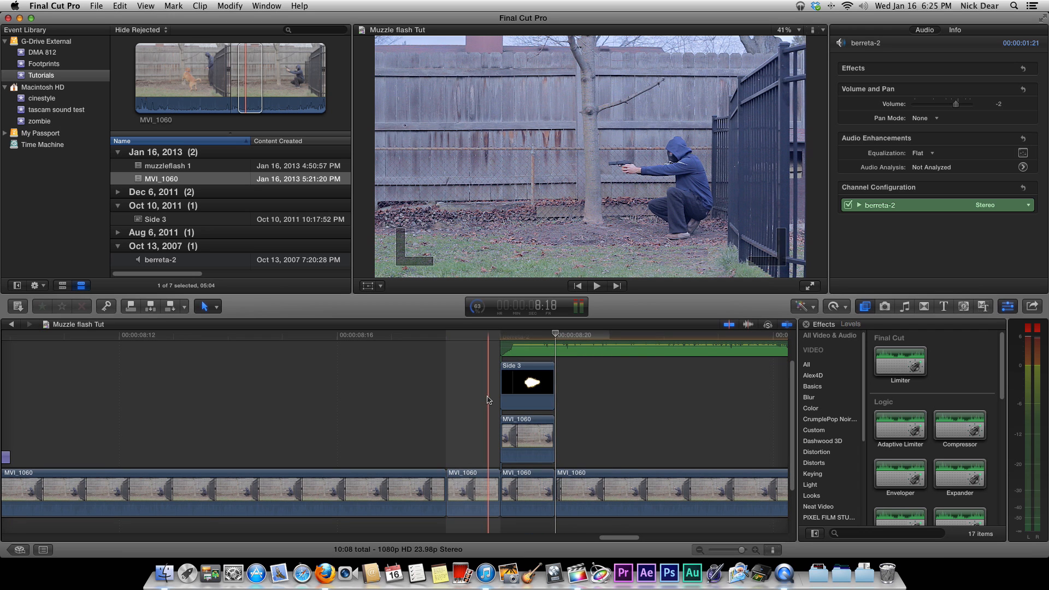
{"action": "scroll", "coordinate": [488, 399], "scroll_direction": "down", "scroll_amount": 3}
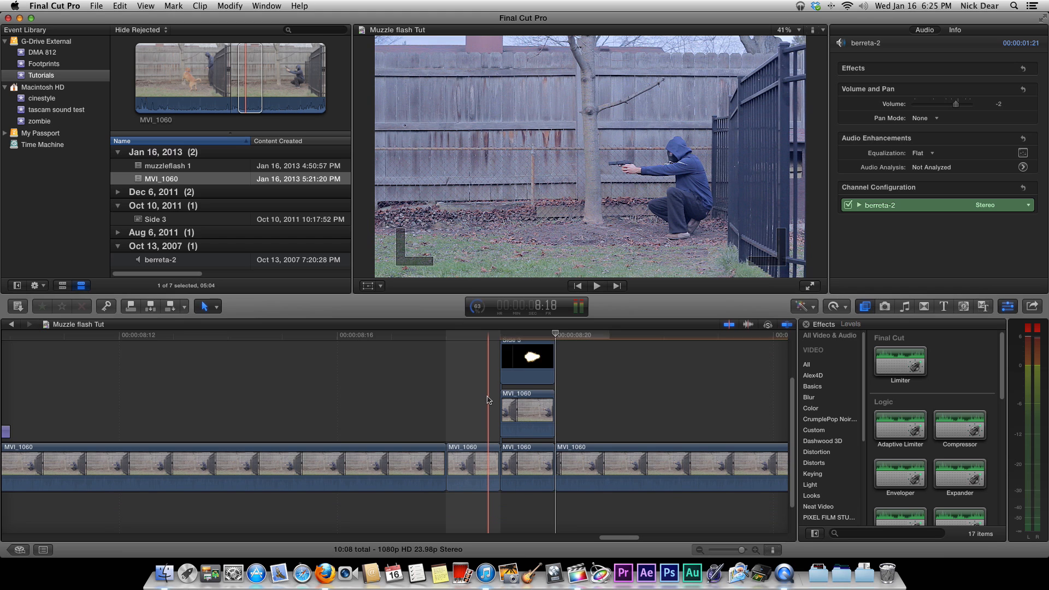
{"action": "scroll", "coordinate": [488, 400], "scroll_direction": "up", "scroll_amount": 4}
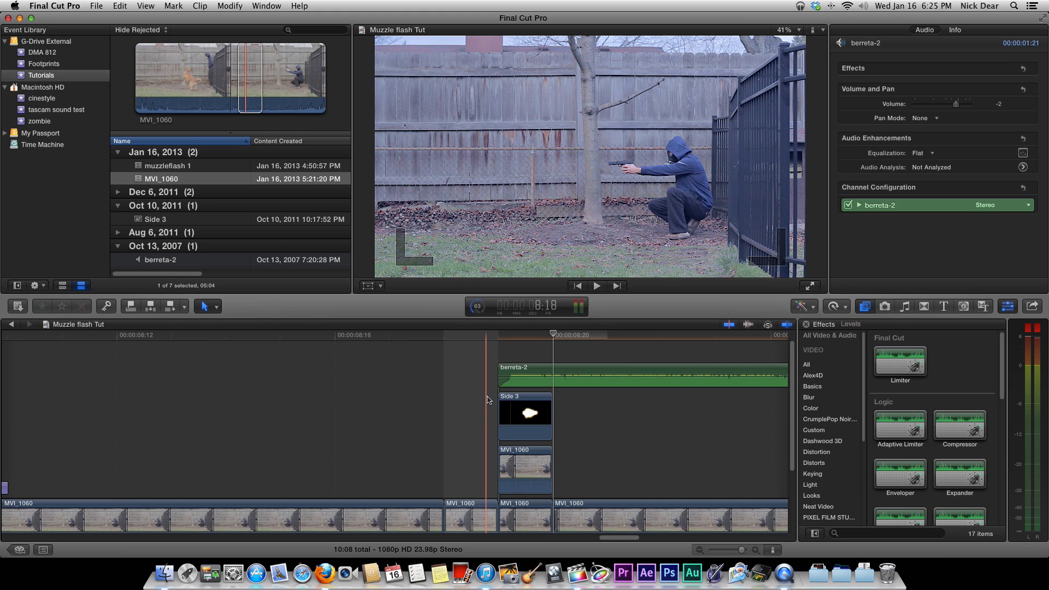
Move the berreta-2 audio clip beneath the main MVI_1060 video track, keeping it aligned with the muzzle flash.
{"action": "left_click", "coordinate": [489, 399]}
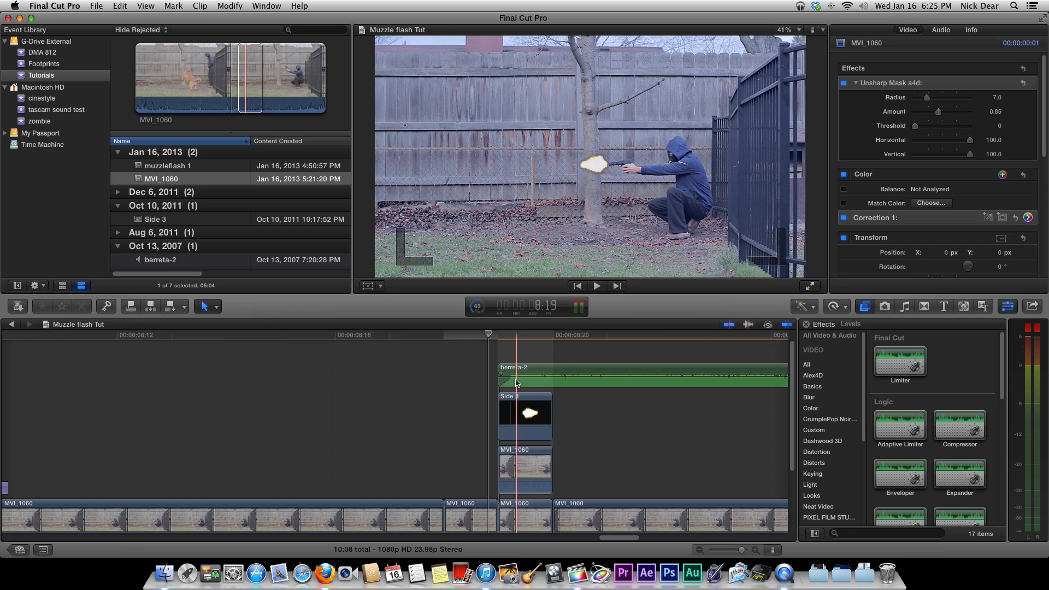
{"action": "left_click_drag", "start_coordinate": [517, 382], "coordinate": [516, 487]}
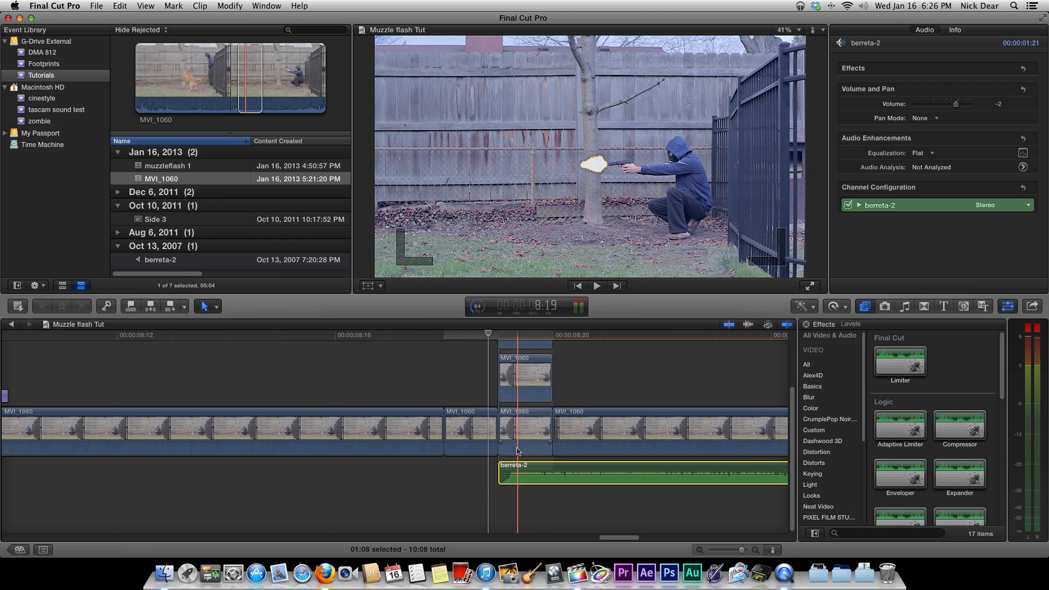
{"action": "scroll", "coordinate": [518, 453], "scroll_direction": "up", "scroll_amount": 4}
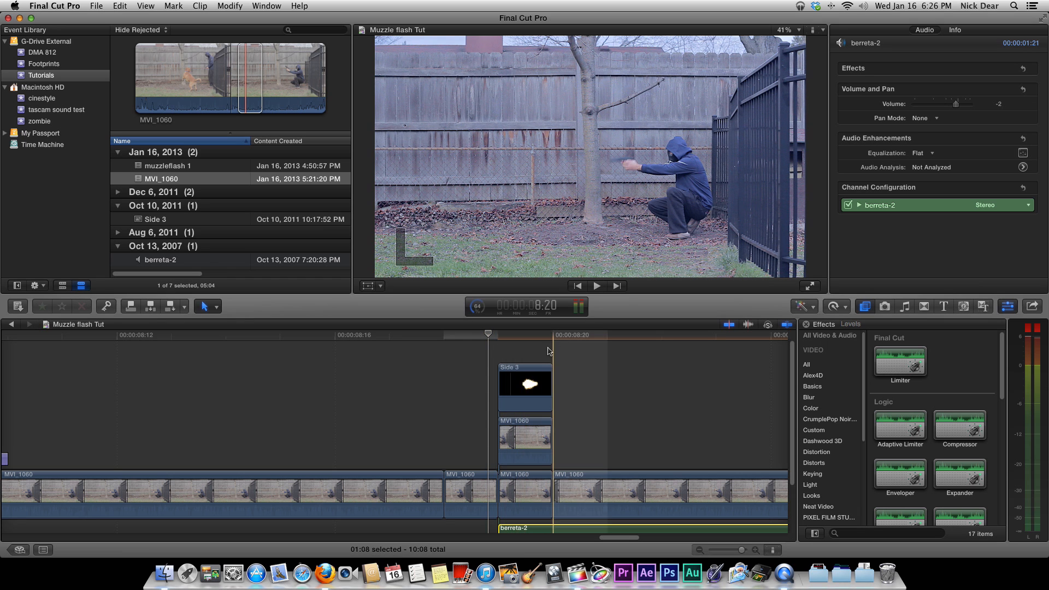
Switch to Finder and add Sparks Side.mov from the Muzzle Sparks folder above the Side 3 clip, starting at the muzzle flash frame.
{"action": "left_click", "coordinate": [498, 350]}
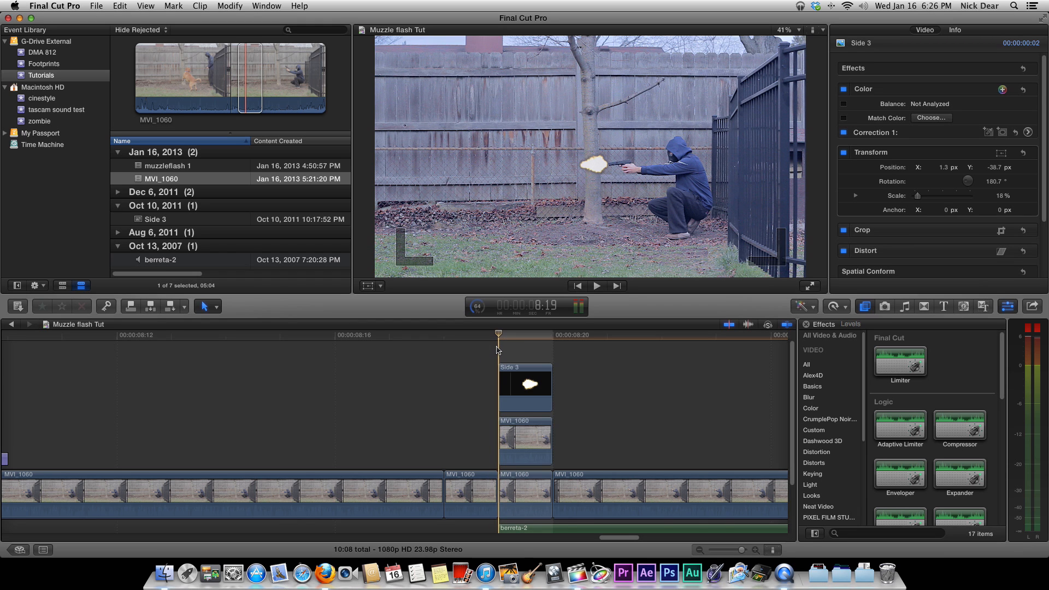
{"action": "left_click", "coordinate": [164, 572]}
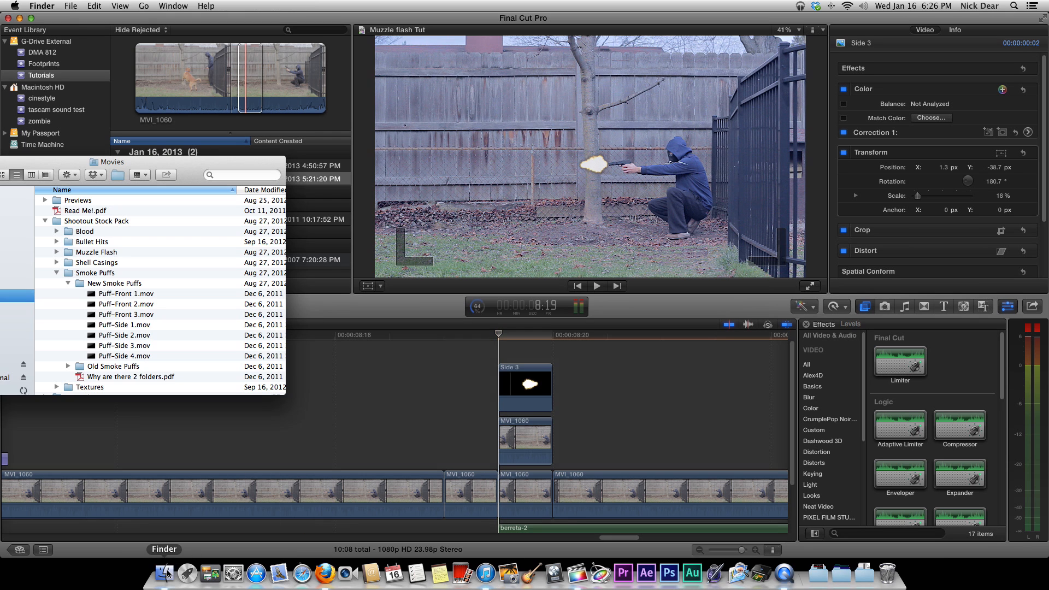
{"action": "scroll", "coordinate": [80, 283], "scroll_direction": "left", "scroll_amount": 2}
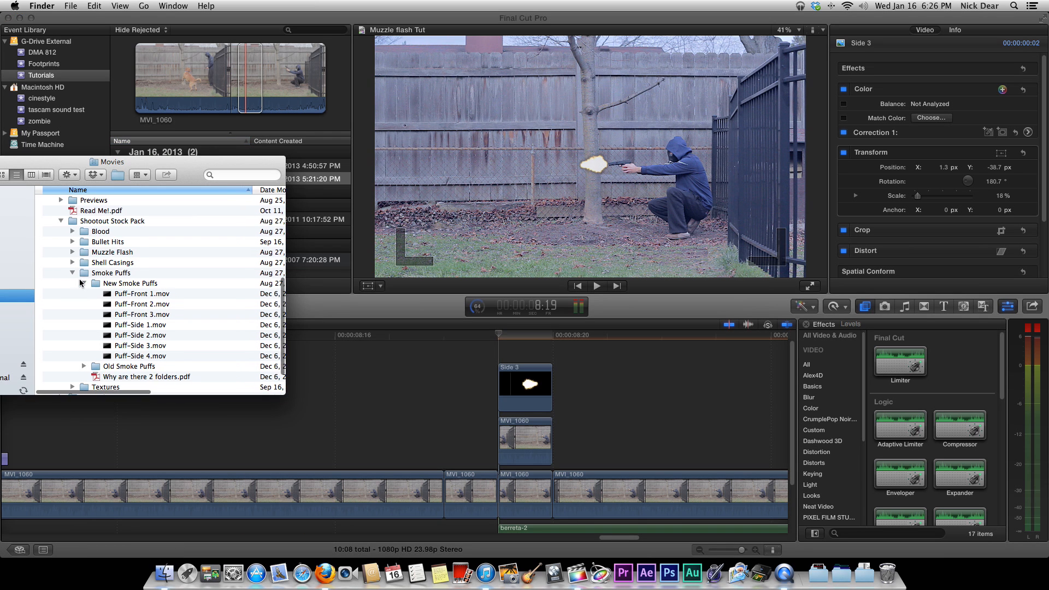
{"action": "double_click", "coordinate": [71, 253]}
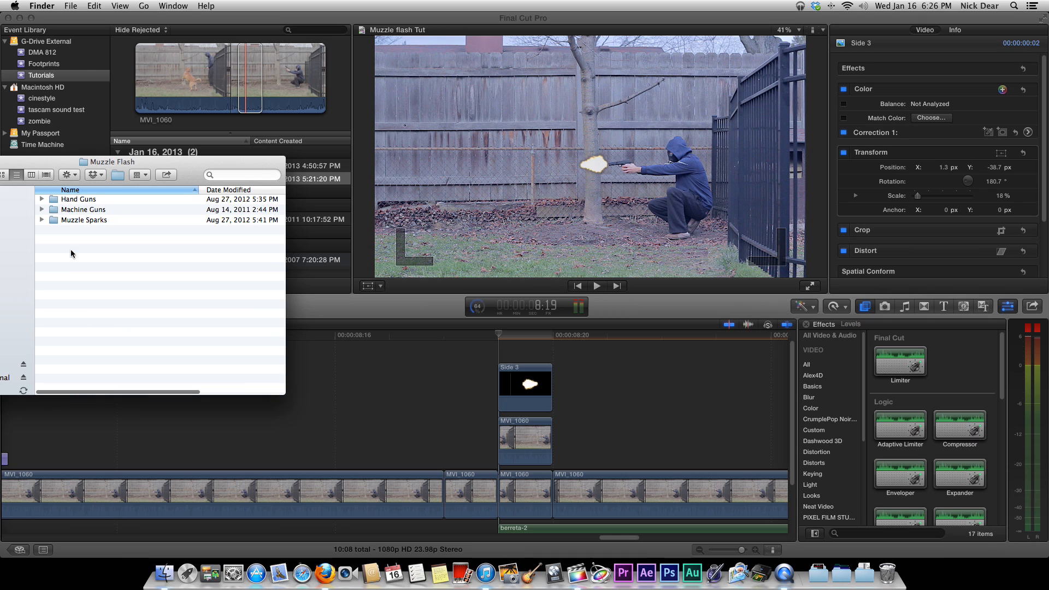
{"action": "double_click", "coordinate": [65, 220]}
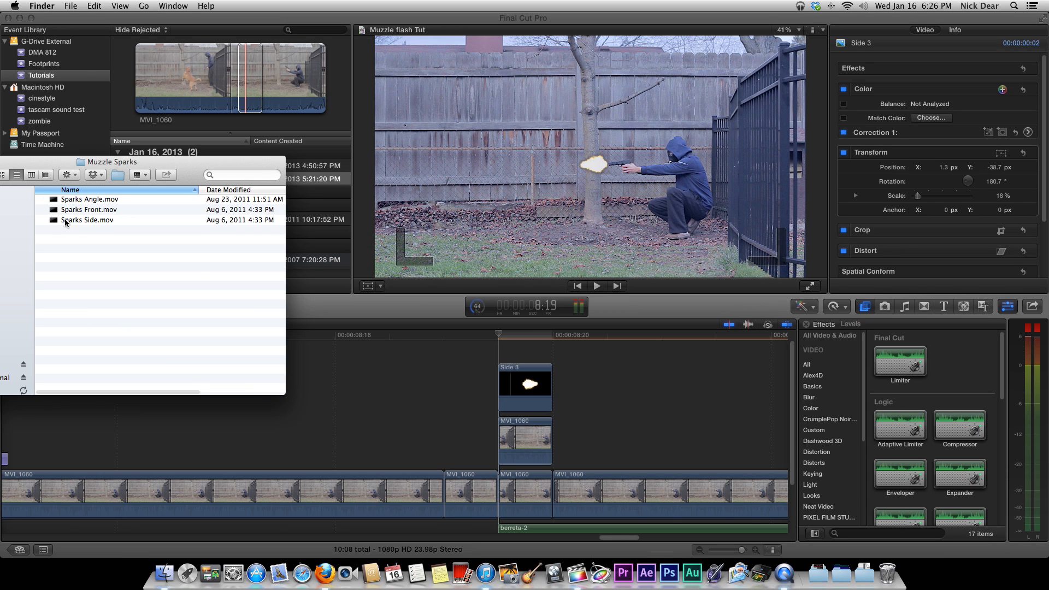
{"action": "left_click", "coordinate": [65, 221]}
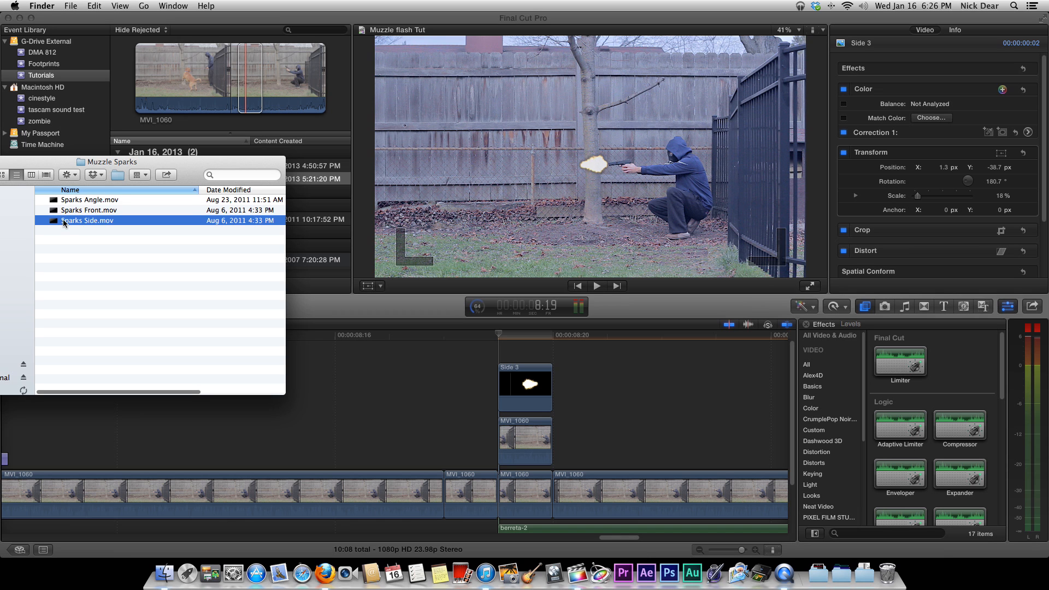
{"action": "left_click_drag", "start_coordinate": [64, 221], "coordinate": [520, 345]}
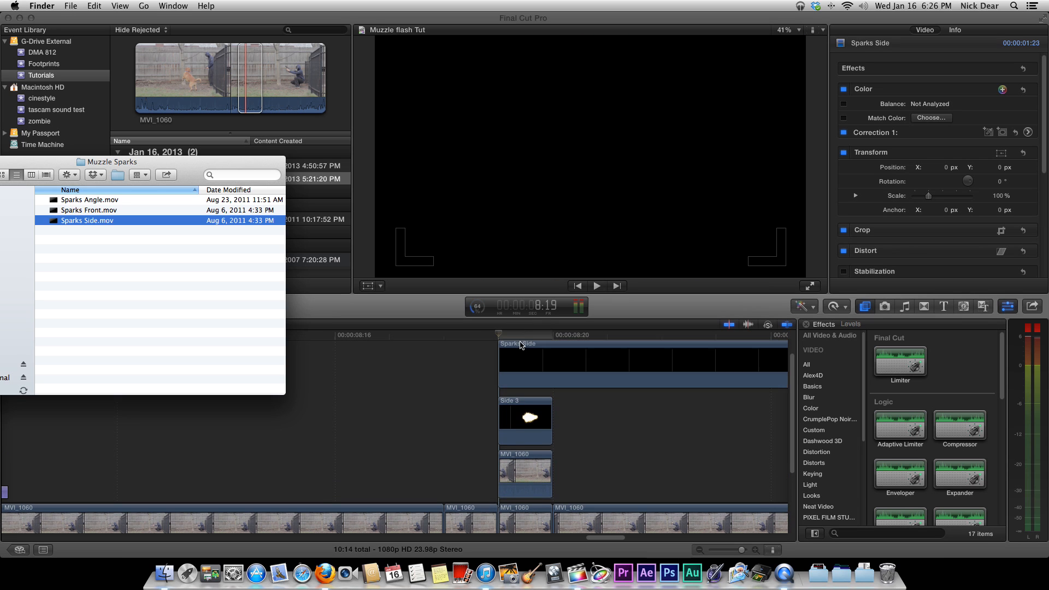
Set the Sparks Side clip's blend mode to Screen while viewing a frame that contains sparks.
{"action": "left_click", "coordinate": [568, 338]}
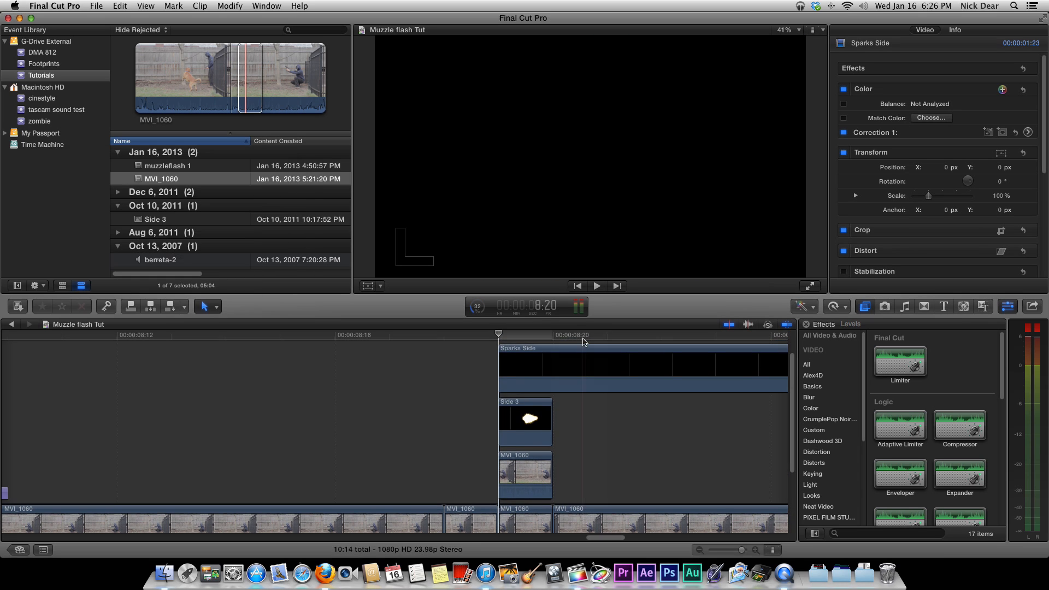
{"action": "left_click_drag", "start_coordinate": [583, 341], "coordinate": [638, 340]}
{"action": "left_click", "coordinate": [618, 369]}
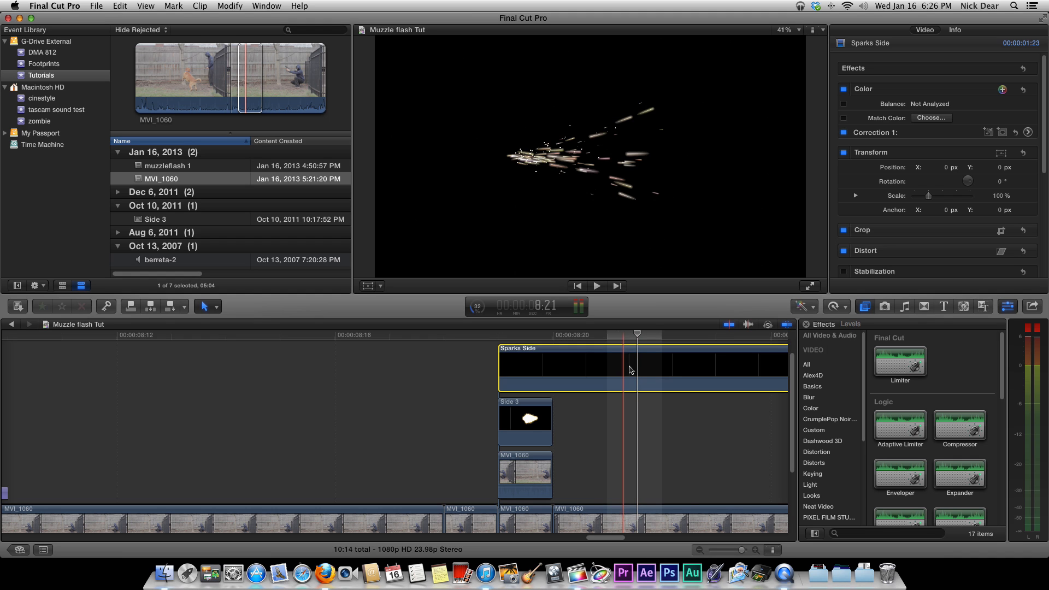
{"action": "right_click", "coordinate": [632, 370]}
{"action": "left_click", "coordinate": [618, 369]}
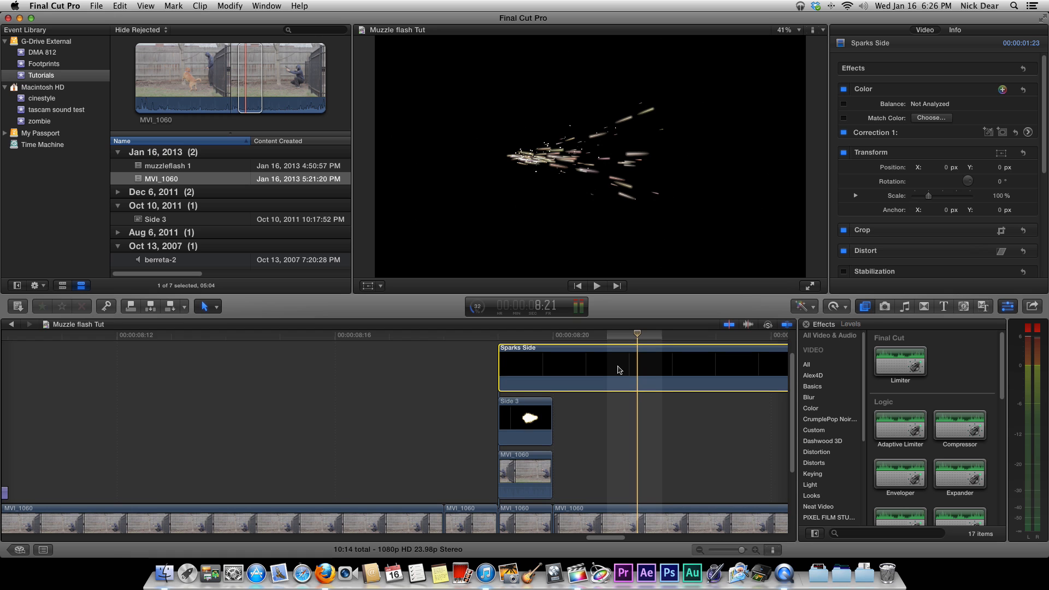
{"action": "scroll", "coordinate": [955, 246], "scroll_direction": "down", "scroll_amount": 4}
{"action": "scroll", "coordinate": [955, 246], "scroll_direction": "down", "scroll_amount": 4}
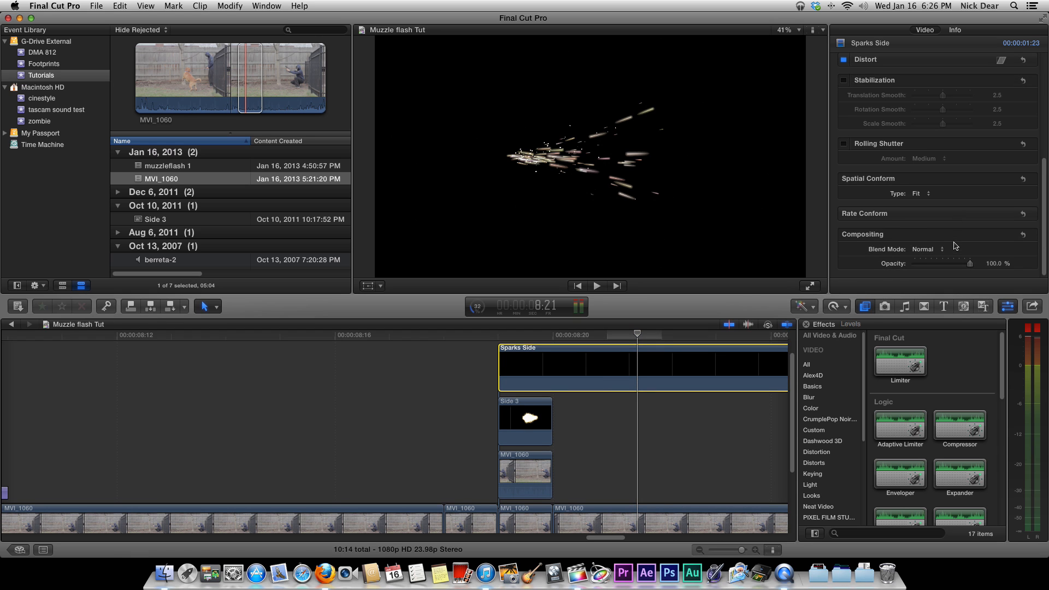
{"action": "left_click", "coordinate": [924, 252]}
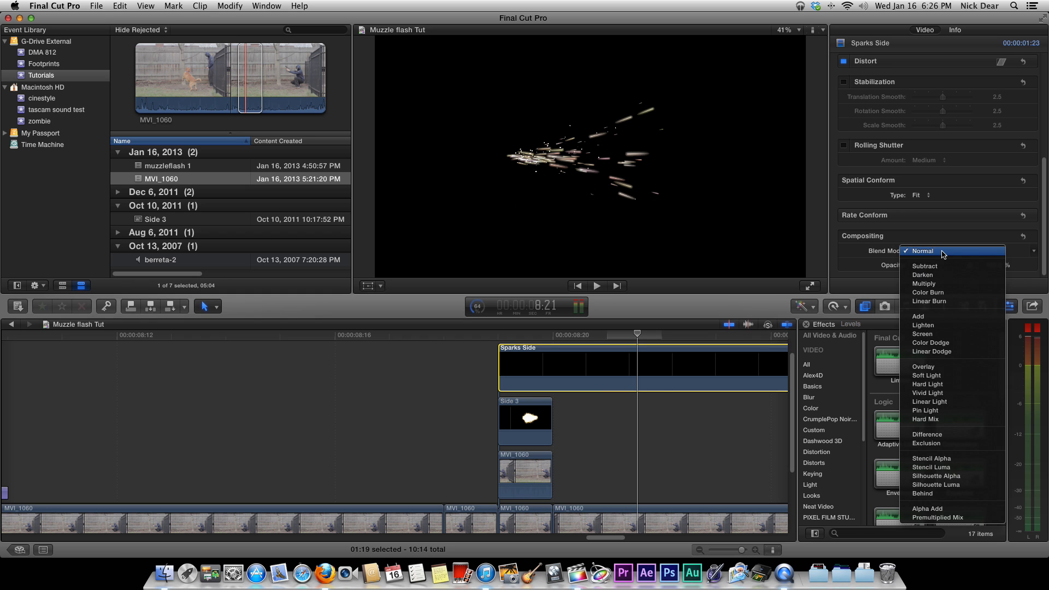
{"action": "left_click", "coordinate": [913, 236]}
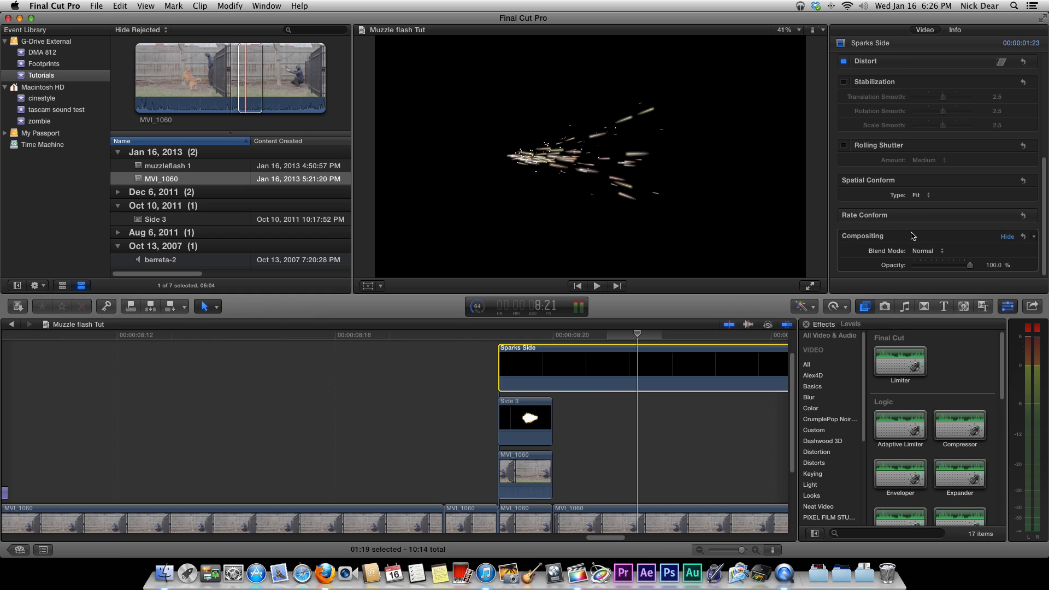
{"action": "left_click", "coordinate": [941, 252]}
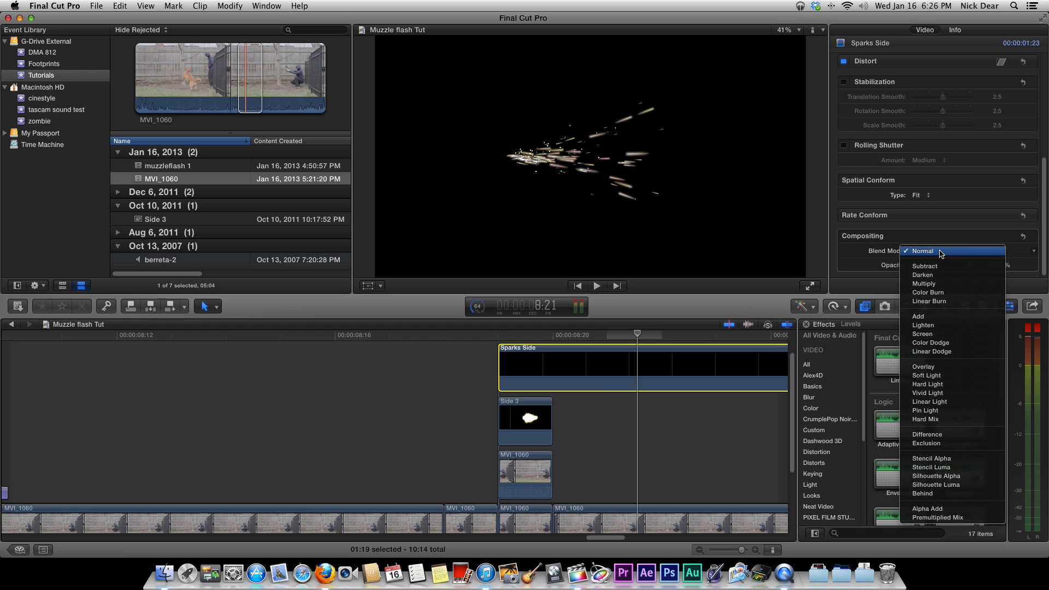
{"action": "left_click", "coordinate": [936, 333]}
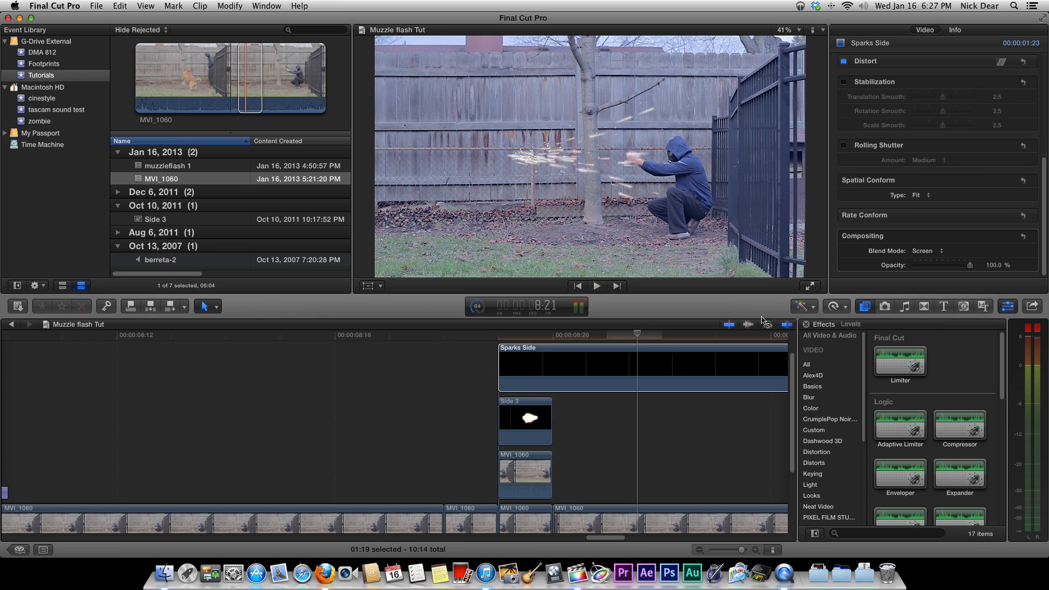
Split the Sparks Side clip at 8:21, where the sparks first appear.
{"action": "left_click", "coordinate": [653, 332]}
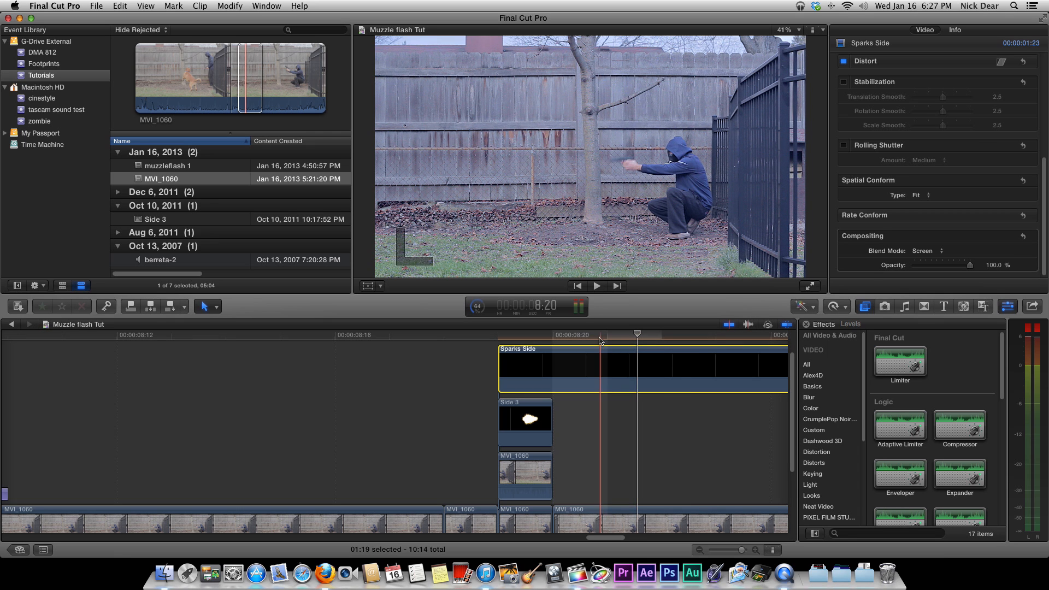
{"action": "left_click", "coordinate": [551, 340]}
{"action": "left_click_drag", "start_coordinate": [586, 337], "coordinate": [612, 336]}
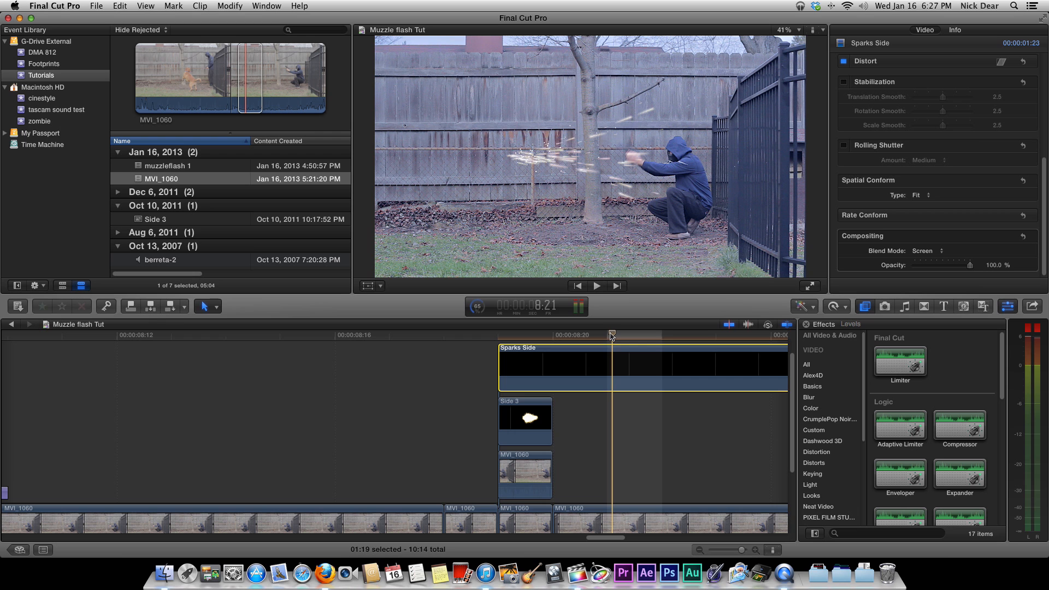
{"action": "key", "text": "Left"}
{"action": "key", "text": "Right"}
{"action": "key", "text": "Left"}
{"action": "key", "text": "Right"}
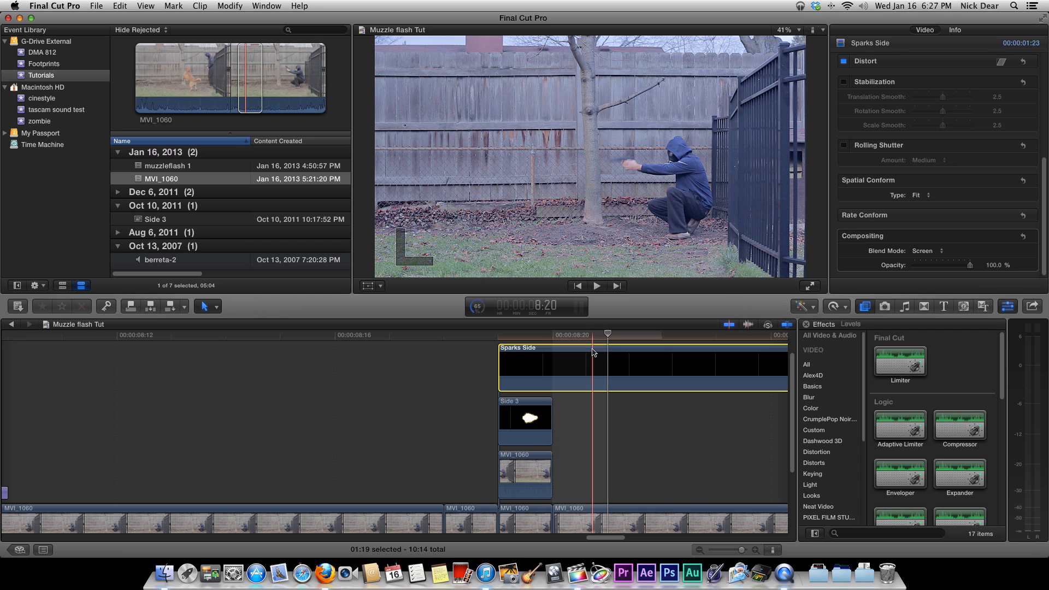
{"action": "key", "text": "b"}
{"action": "scroll", "coordinate": [598, 353], "scroll_direction": "right", "scroll_amount": 3}
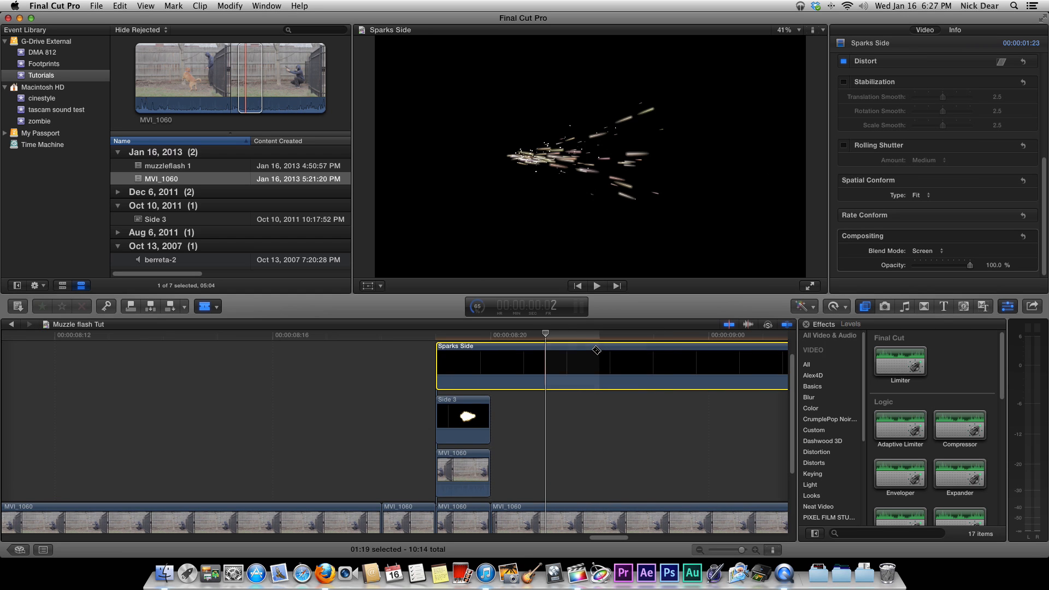
{"action": "left_click", "coordinate": [547, 356]}
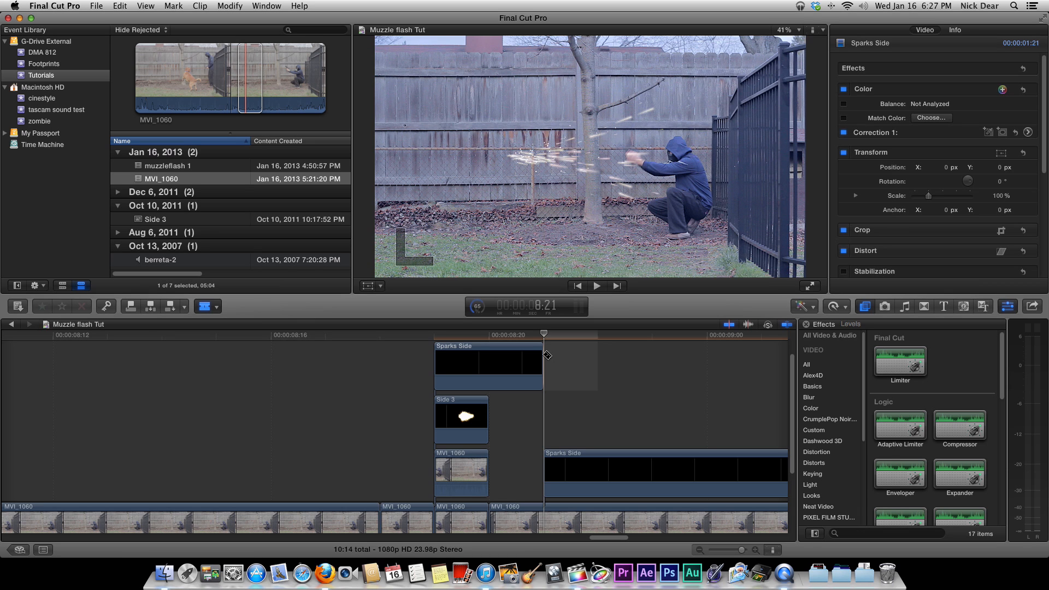
Delete the empty Sparks Side segment before the cut.
{"action": "key", "text": "a"}
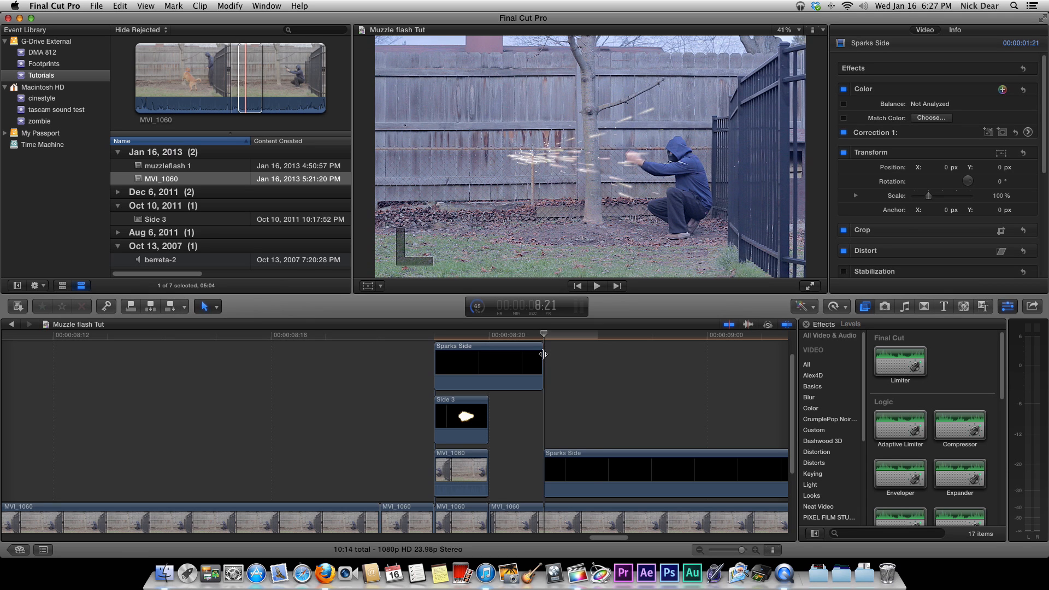
{"action": "left_click", "coordinate": [527, 365]}
{"action": "key", "text": "Delete"}
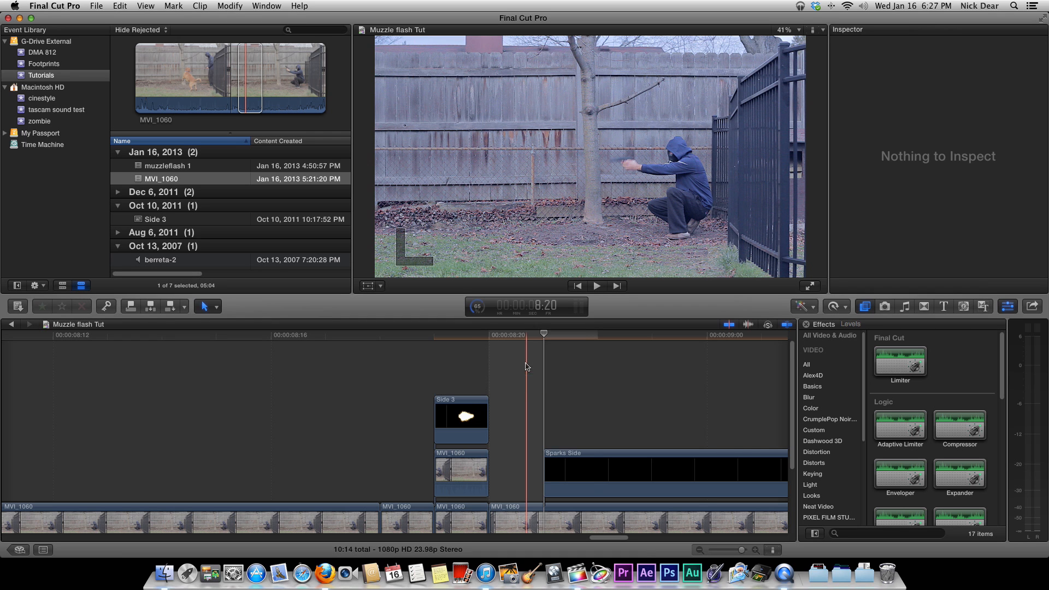
Move the remaining Sparks Side clip above Side 3 so both start on the same frame, and park the playhead at 8:19.
{"action": "left_click_drag", "start_coordinate": [576, 460], "coordinate": [466, 361]}
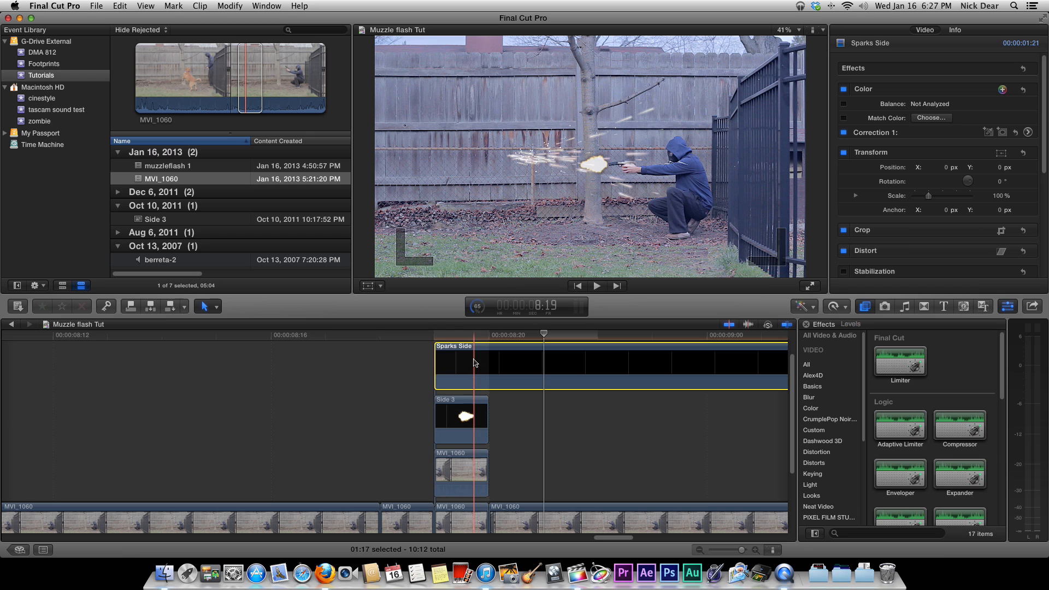
{"action": "left_click", "coordinate": [465, 366]}
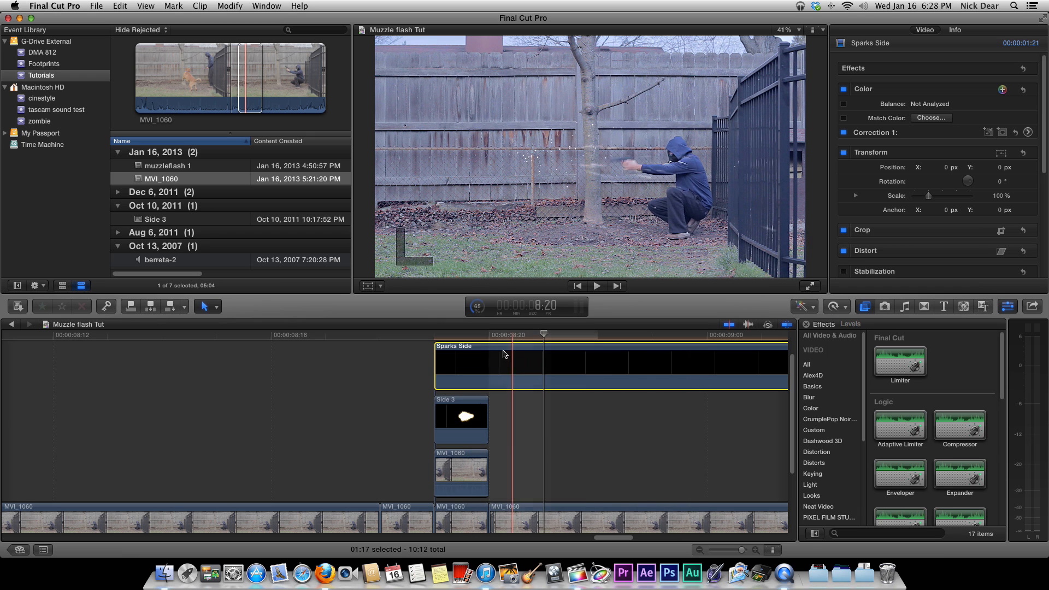
{"action": "left_click", "coordinate": [444, 342]}
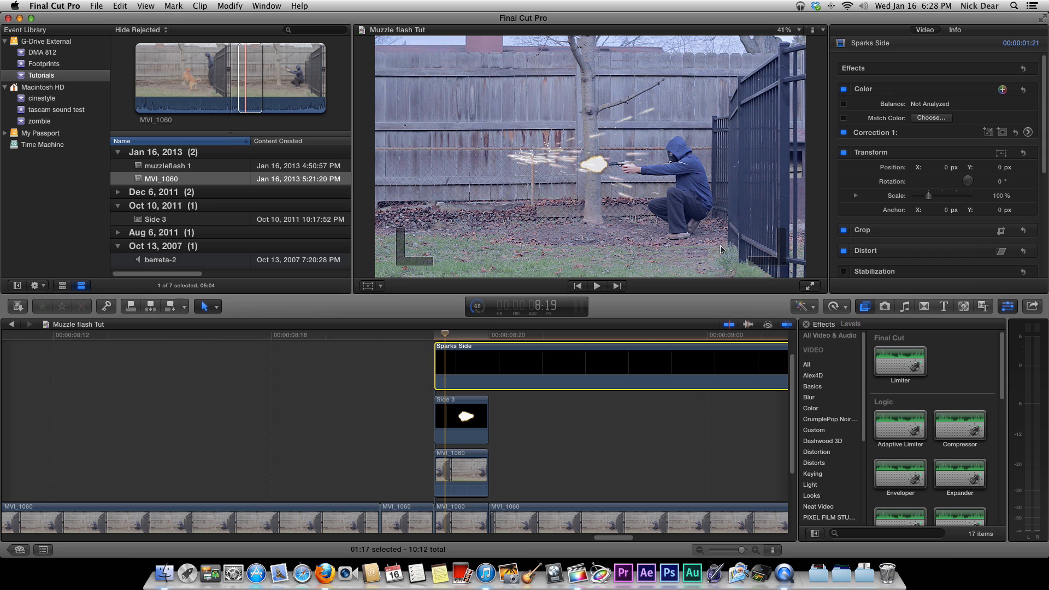
Show the Sparks Side clip's Transform controls and scale it to 33%.
{"action": "left_click", "coordinate": [375, 286]}
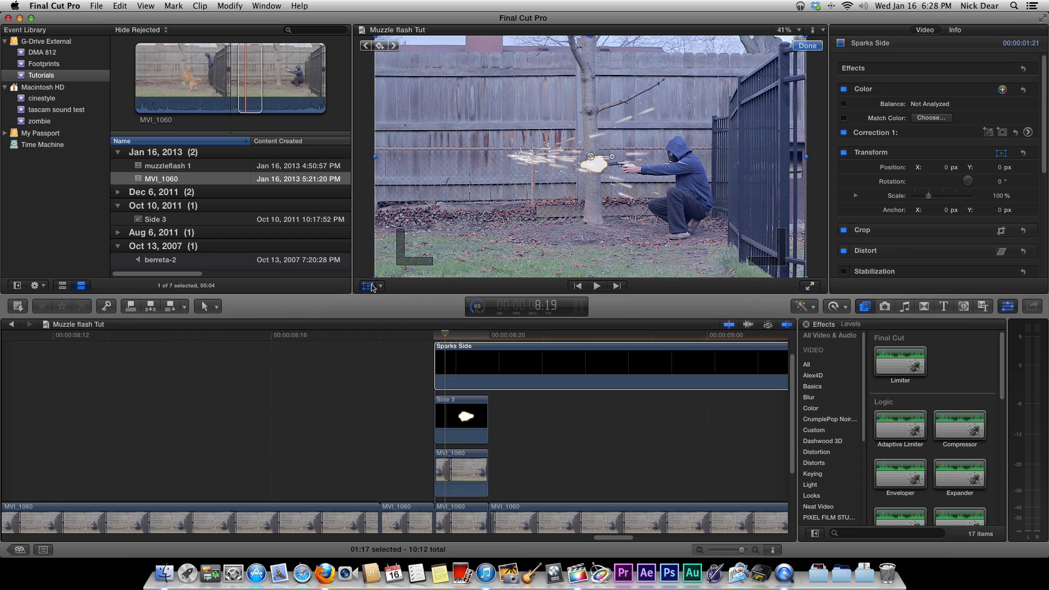
{"action": "left_click", "coordinate": [380, 286]}
{"action": "left_click", "coordinate": [394, 301]}
{"action": "left_click_drag", "start_coordinate": [929, 197], "coordinate": [922, 201]}
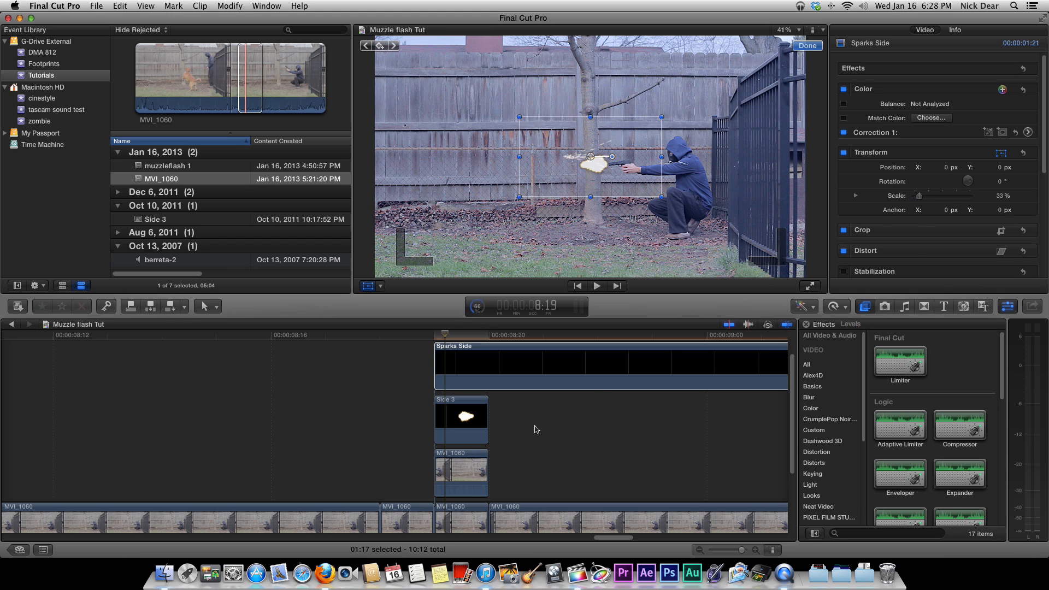
Disable Side 3 and fit the sparks to the gun muzzle, rotated about -180°, slightly smaller, at about X -33 px, Y -36 px.
{"action": "left_click", "coordinate": [479, 426]}
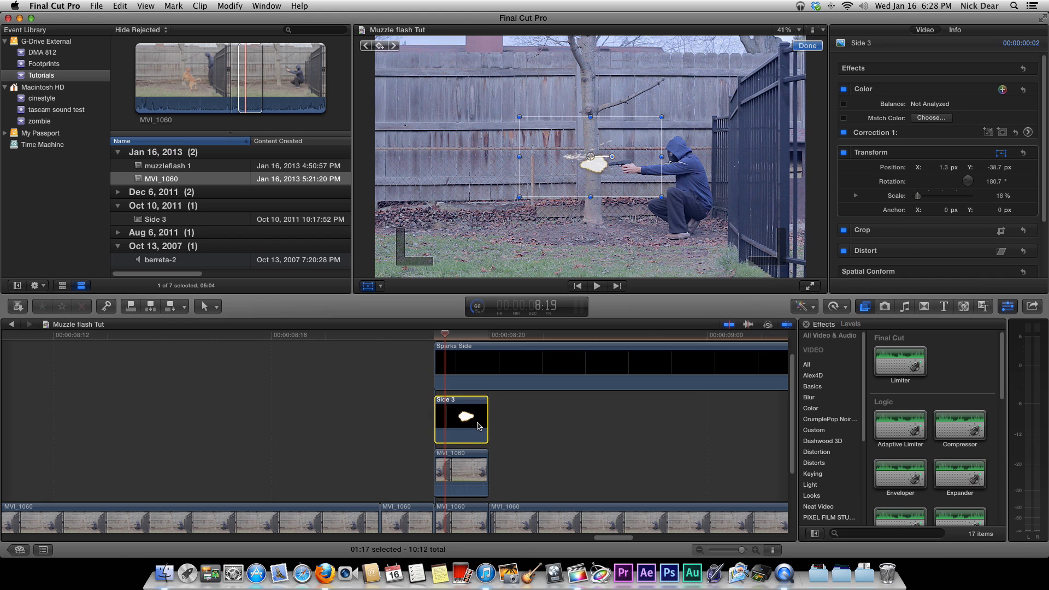
{"action": "key", "text": "v"}
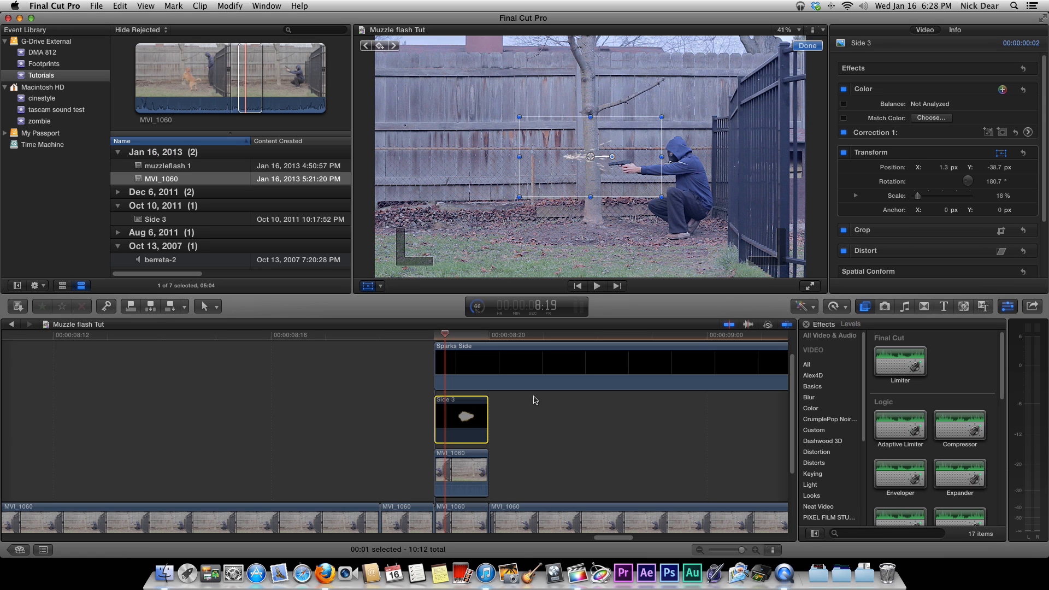
{"action": "left_click_drag", "start_coordinate": [616, 159], "coordinate": [579, 166]}
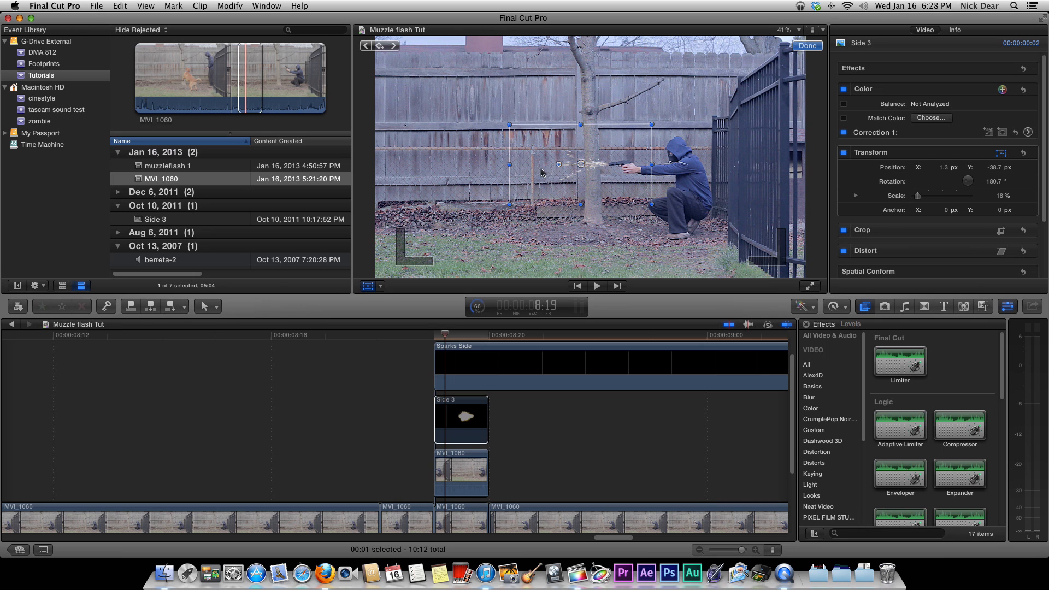
{"action": "left_click_drag", "start_coordinate": [513, 204], "coordinate": [550, 197]}
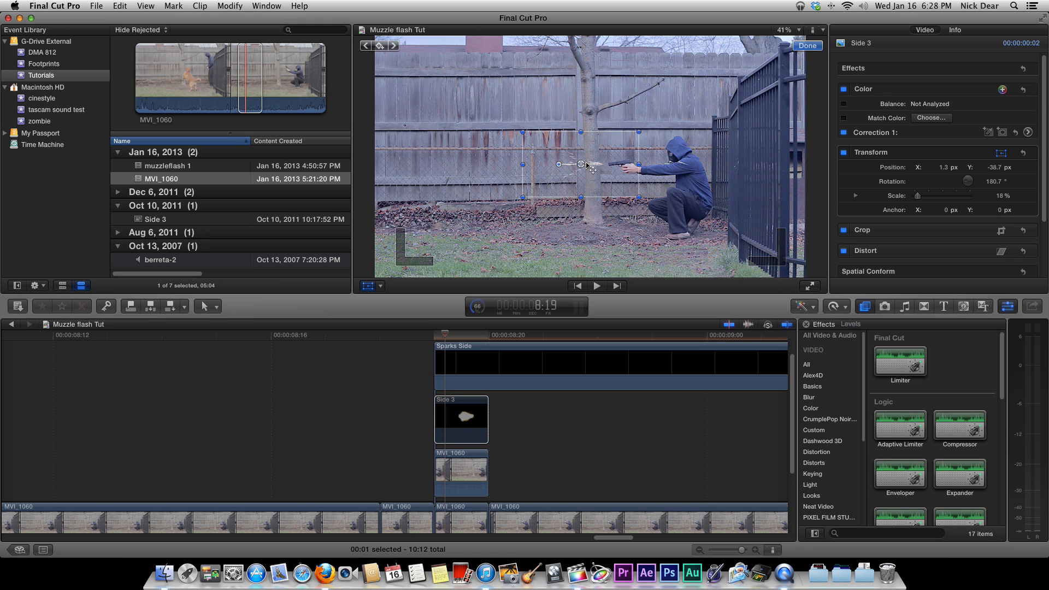
{"action": "left_click_drag", "start_coordinate": [583, 164], "coordinate": [587, 165]}
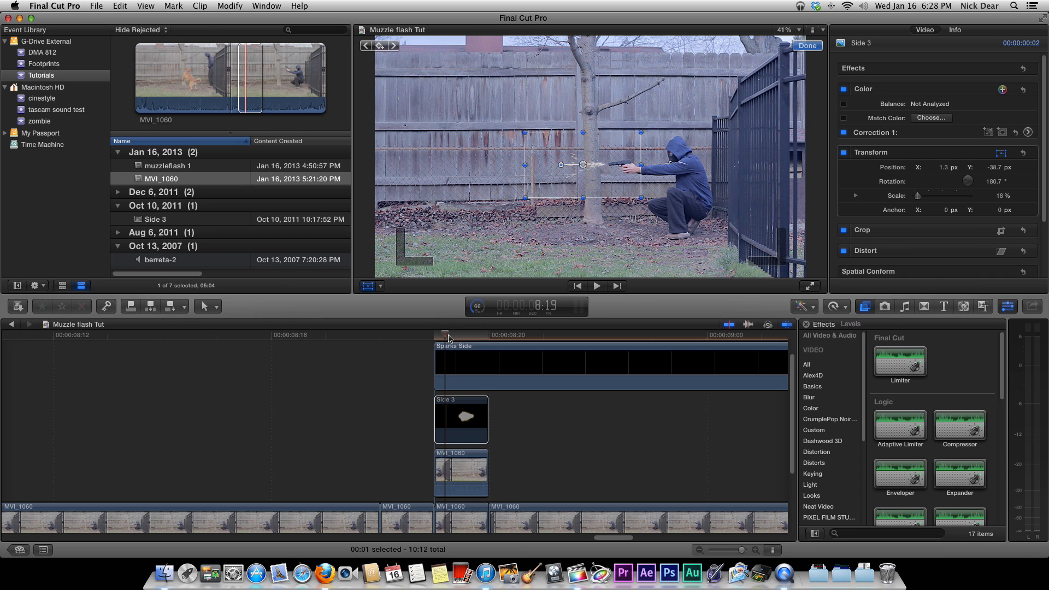
Scrub through the sparks back to the start of the flash at 8:19 and re-enable the Side 3 clip.
{"action": "left_click", "coordinate": [473, 336]}
{"action": "left_click_drag", "start_coordinate": [473, 336], "coordinate": [435, 355]}
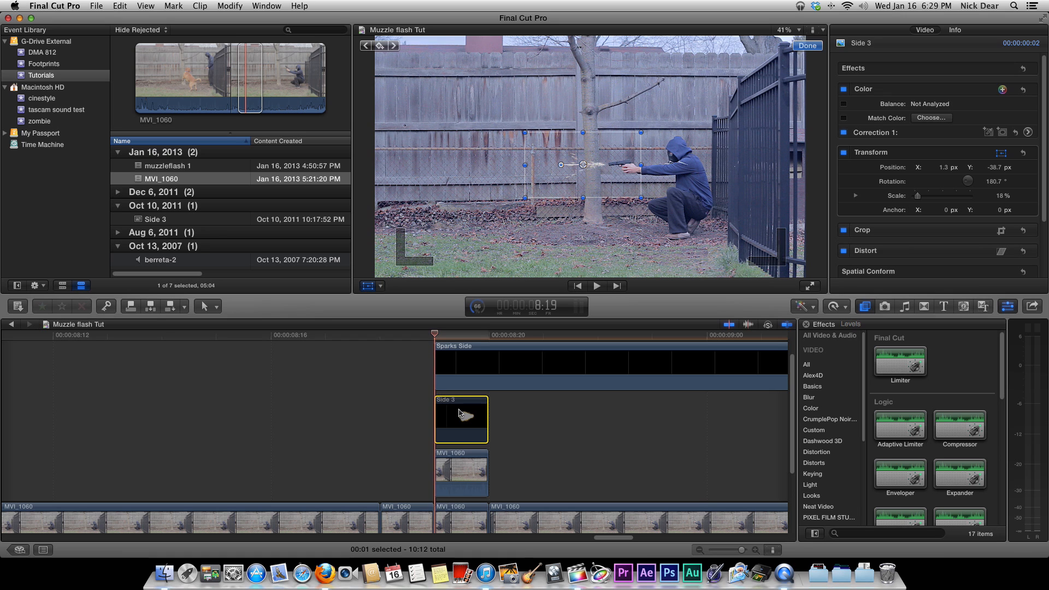
{"action": "key", "text": "v"}
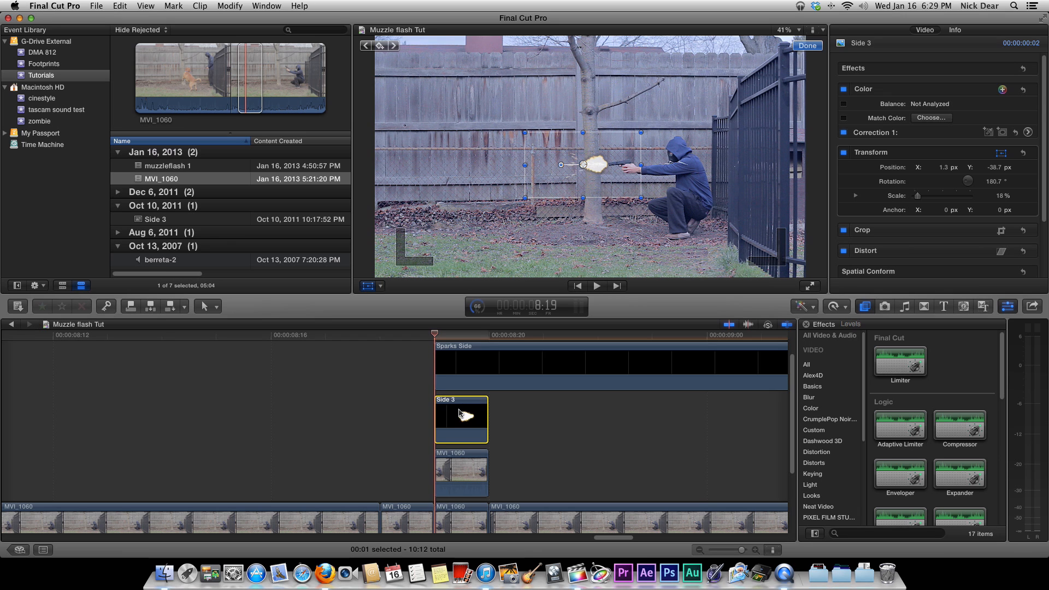
Play back the gunshot from just before the flash to check the combined flash and sparks.
{"action": "left_click", "coordinate": [424, 350]}
{"action": "left_click_drag", "start_coordinate": [424, 336], "coordinate": [356, 348]}
{"action": "left_click", "coordinate": [353, 345]}
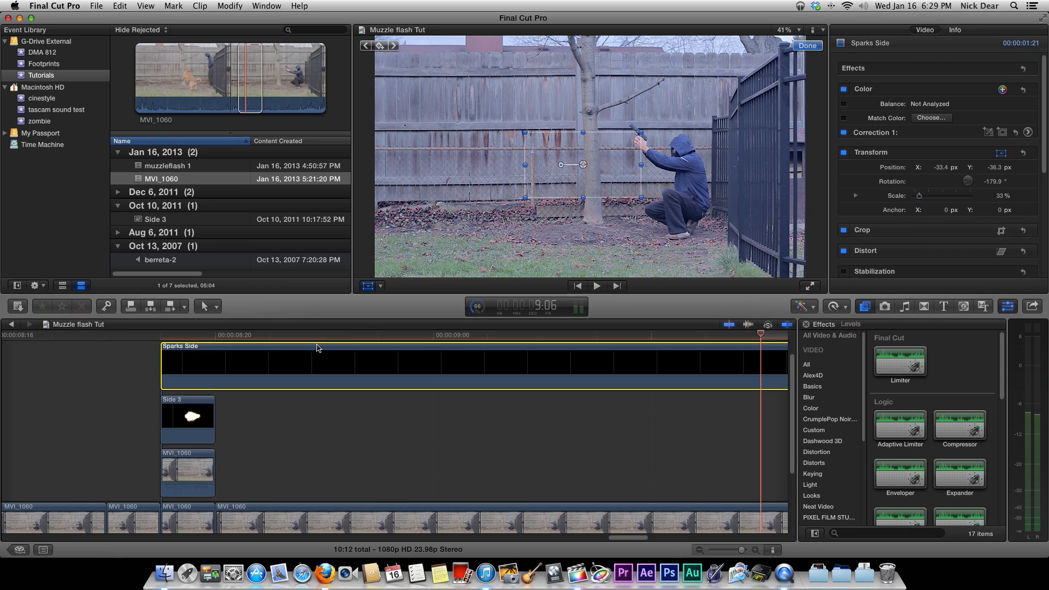
{"action": "left_click", "coordinate": [74, 337]}
{"action": "key", "text": "space"}
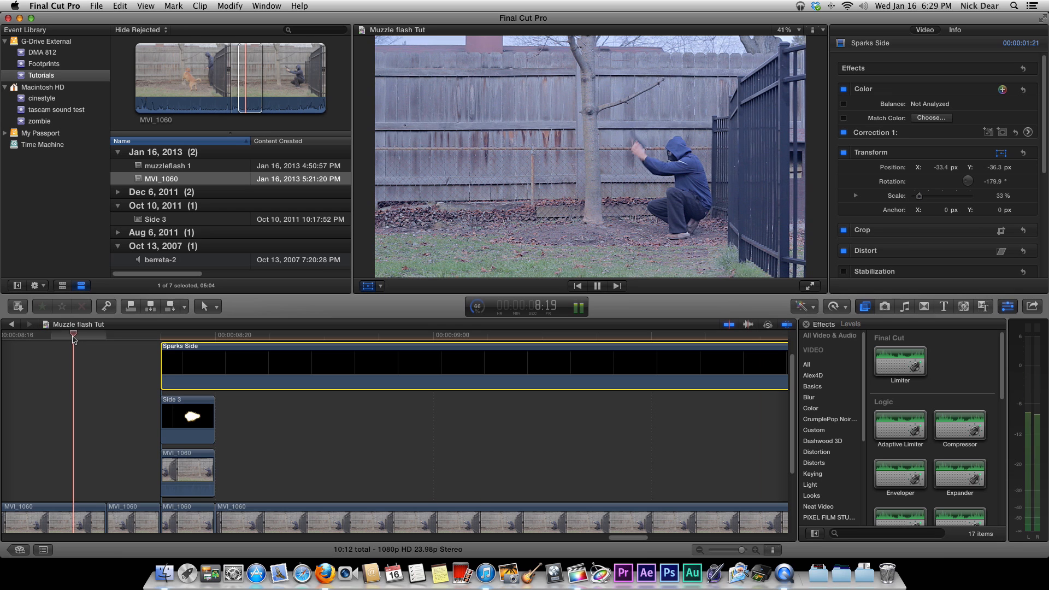
{"action": "key", "text": "space"}
Switch to Finder and add Puff-Front 1.mov from the New Smoke Puffs folder above the Sparks Side clip, starting at 8:19.
{"action": "scroll", "coordinate": [361, 401], "scroll_direction": "left", "scroll_amount": 10}
{"action": "scroll", "coordinate": [361, 401], "scroll_direction": "up", "scroll_amount": 3}
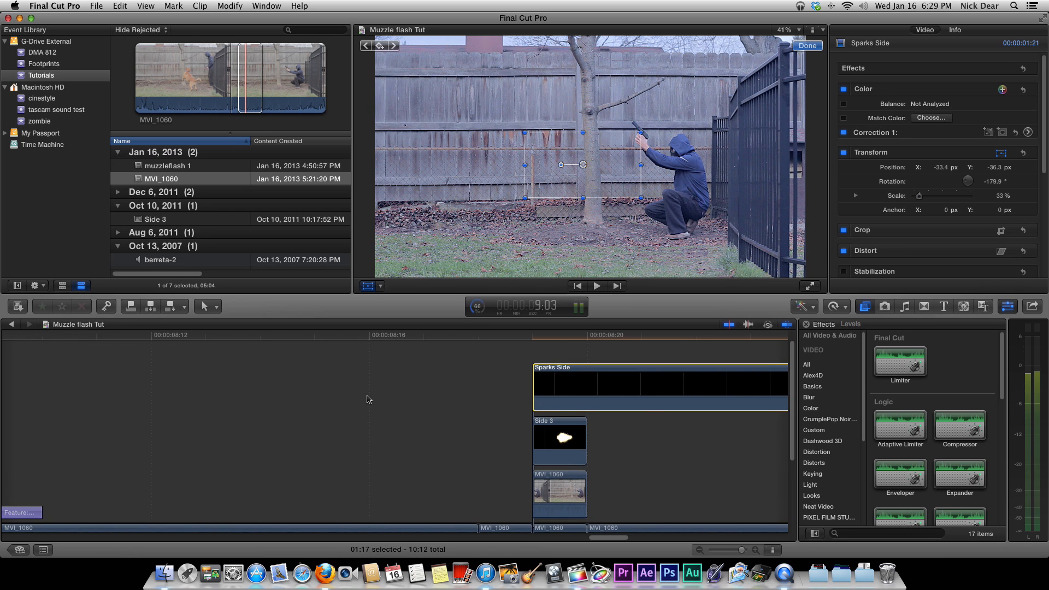
{"action": "left_click", "coordinate": [529, 352]}
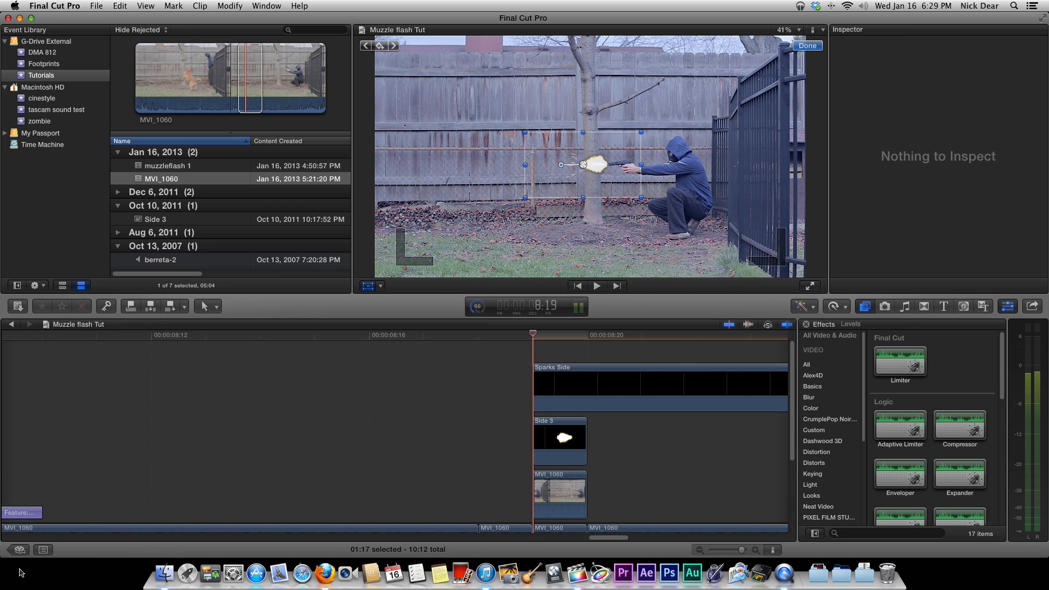
{"action": "left_click", "coordinate": [164, 574]}
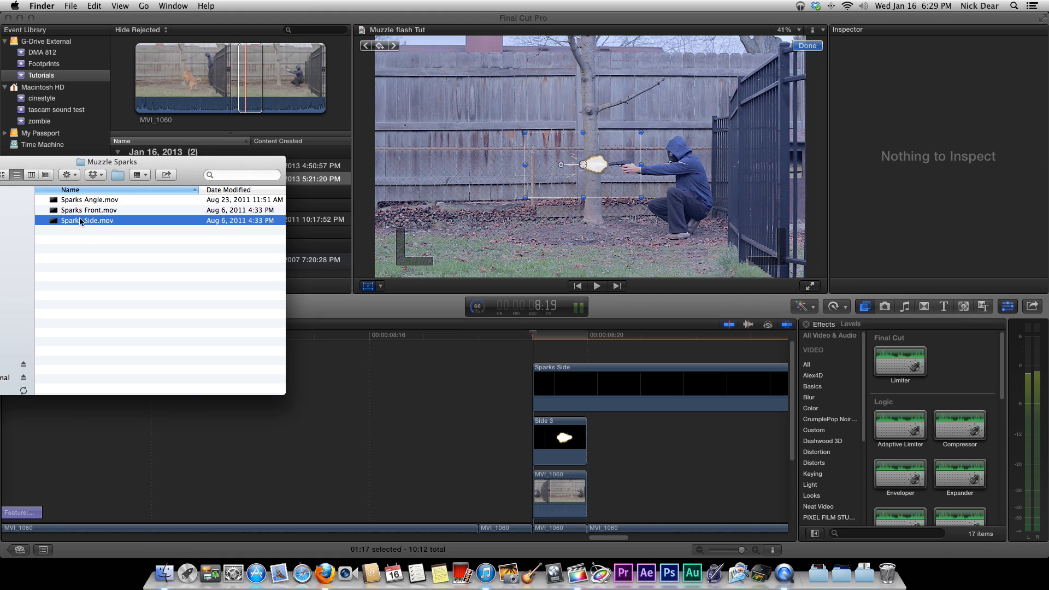
{"action": "left_click_drag", "start_coordinate": [67, 166], "coordinate": [172, 202]}
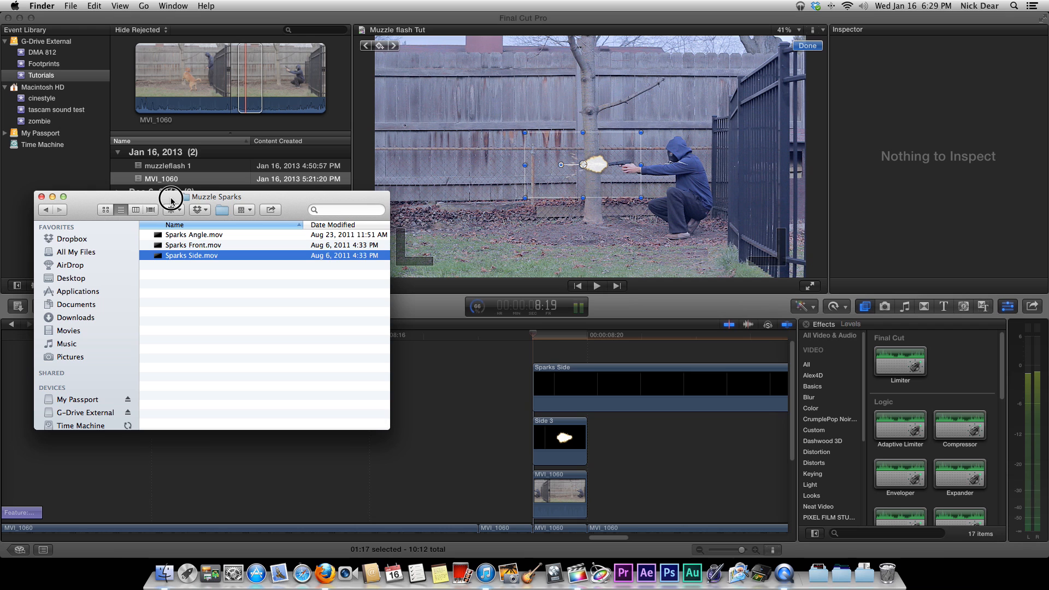
{"action": "left_click", "coordinate": [70, 331]}
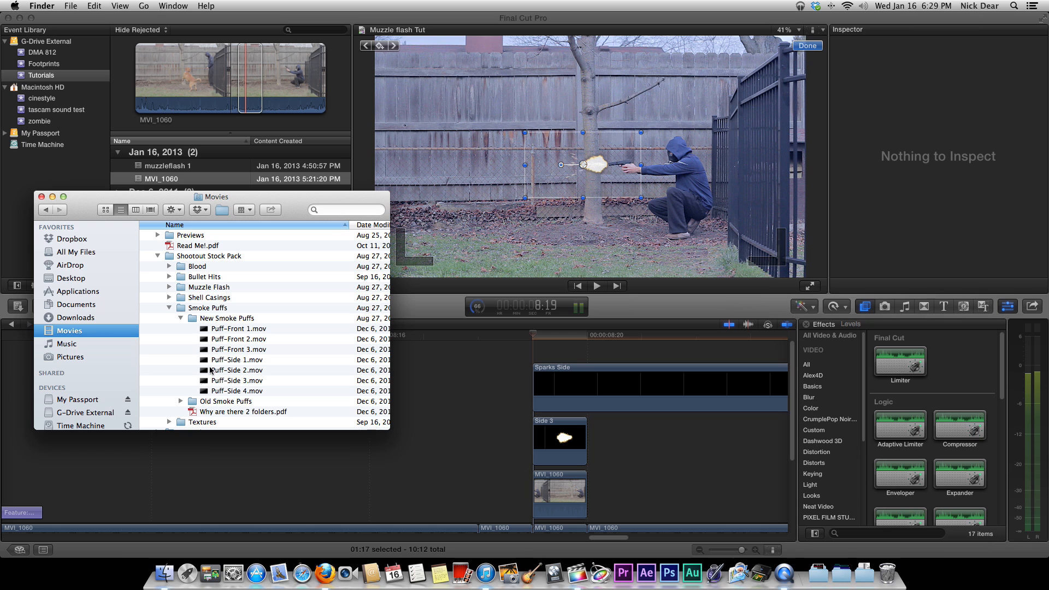
{"action": "left_click", "coordinate": [180, 318]}
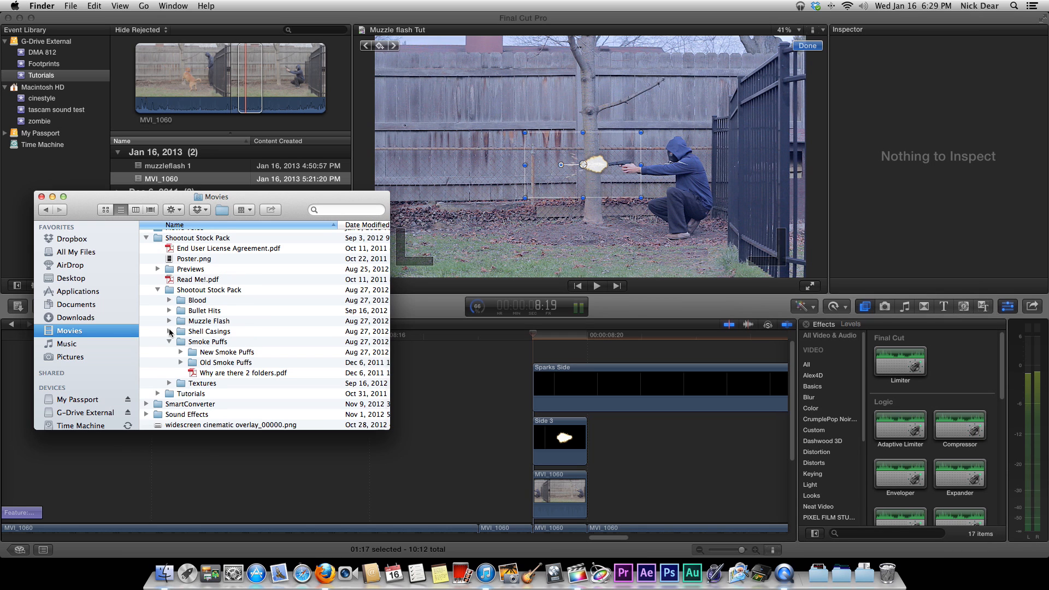
{"action": "double_click", "coordinate": [189, 353]}
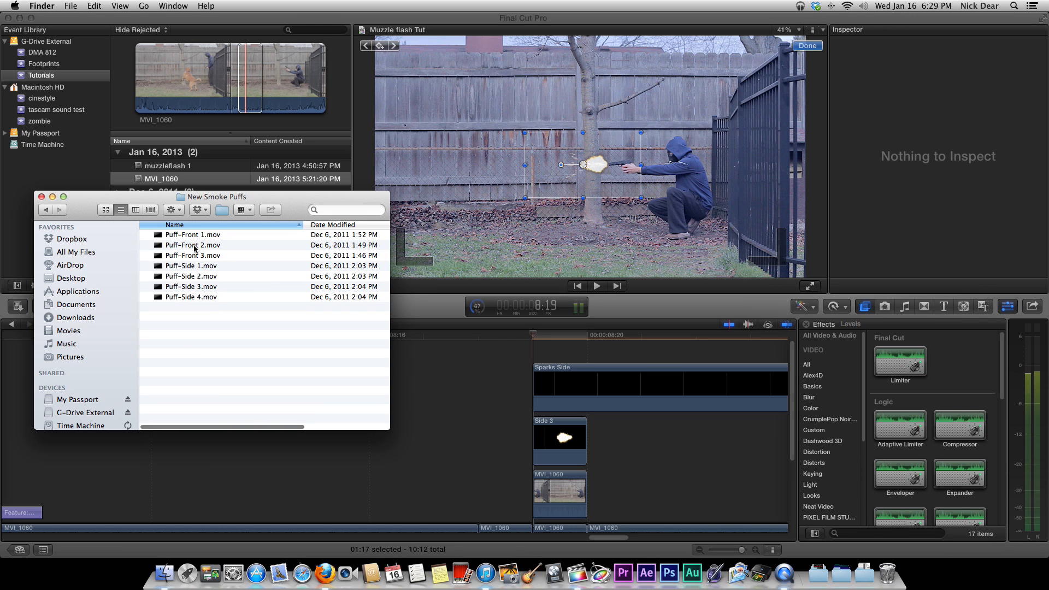
{"action": "left_click", "coordinate": [186, 235]}
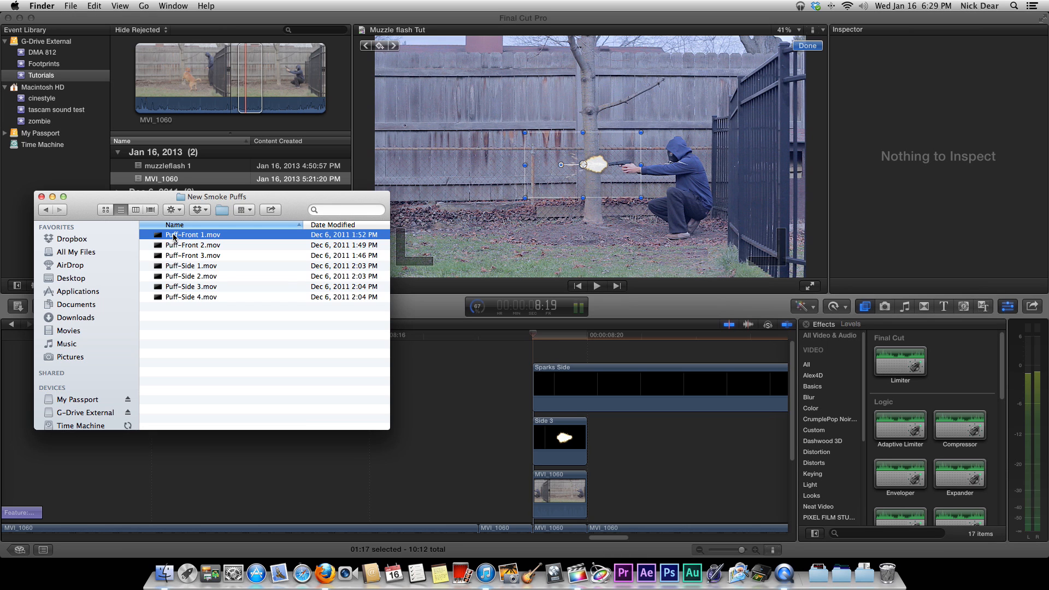
{"action": "left_click_drag", "start_coordinate": [173, 236], "coordinate": [560, 341]}
Set the Puff-Front 1 clip's blend mode to Screen.
{"action": "left_click", "coordinate": [614, 352]}
{"action": "scroll", "coordinate": [905, 251], "scroll_direction": "down", "scroll_amount": 10}
{"action": "left_click", "coordinate": [695, 348]}
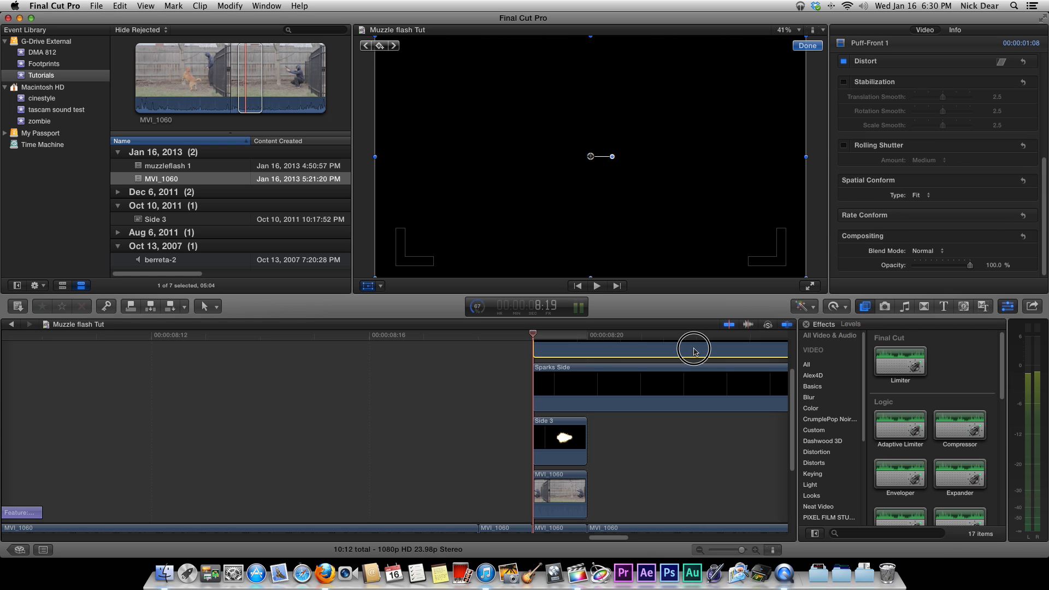
{"action": "left_click", "coordinate": [946, 251]}
{"action": "left_click", "coordinate": [939, 333]}
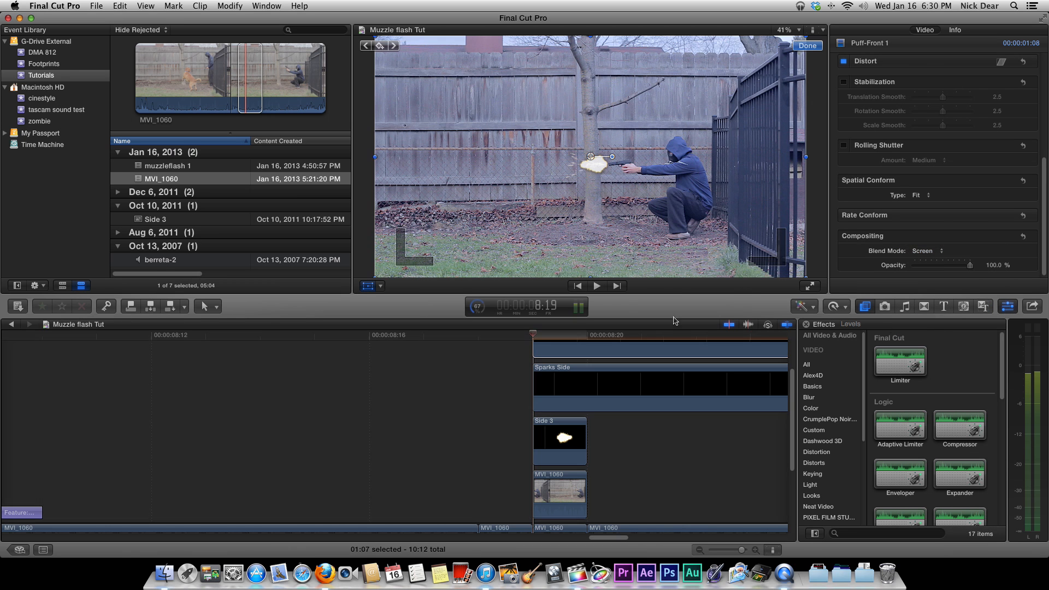
Split the Puff-Front 1 clip at 8:21, where the smoke puff is visible.
{"action": "scroll", "coordinate": [628, 355], "scroll_direction": "up", "scroll_amount": 2}
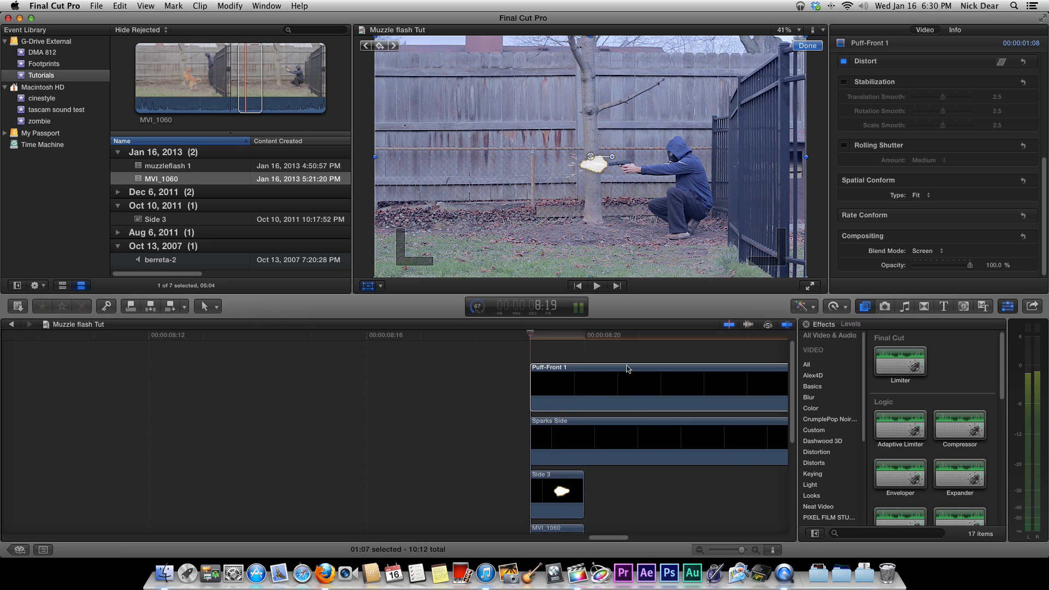
{"action": "left_click", "coordinate": [669, 345]}
{"action": "left_click_drag", "start_coordinate": [662, 341], "coordinate": [641, 336]}
{"action": "key", "text": "b"}
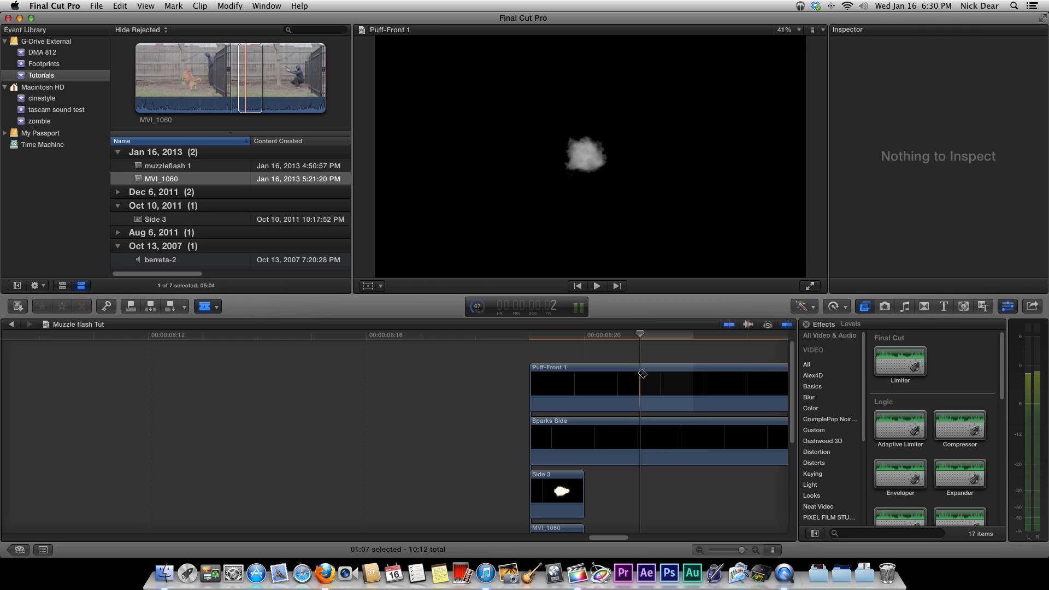
{"action": "left_click", "coordinate": [640, 374]}
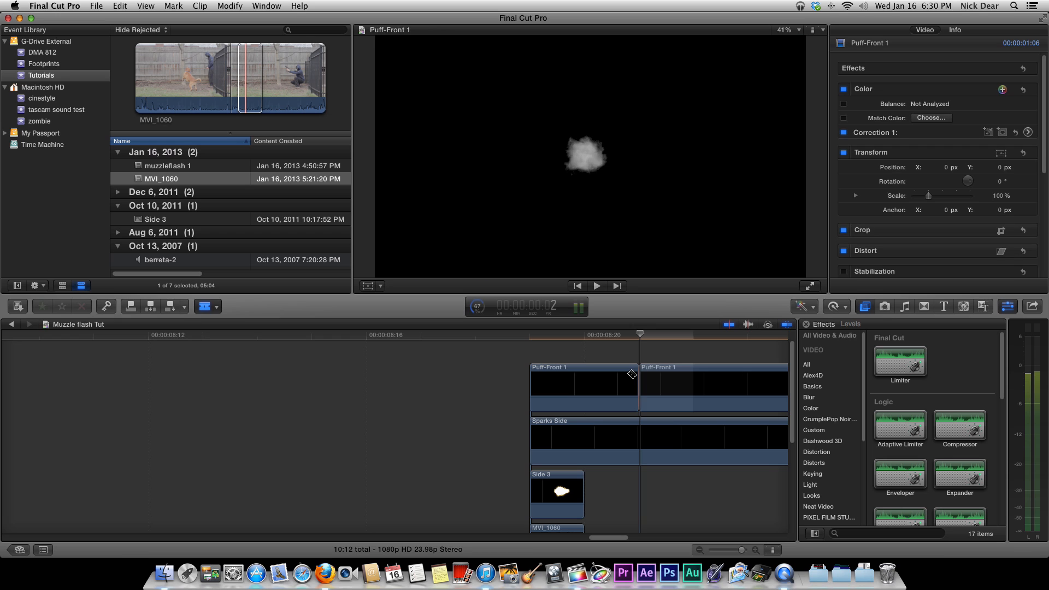
Delete the Puff-Front 1 segment before the cut and move the remaining part to start together with the Sparks Side clip.
{"action": "key", "text": "a"}
{"action": "left_click", "coordinate": [610, 378]}
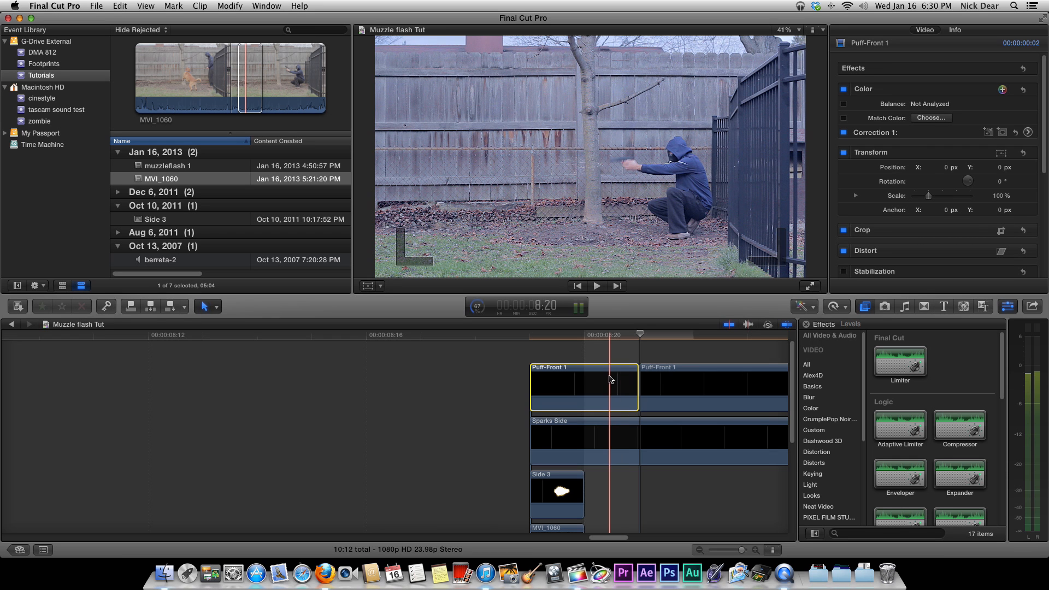
{"action": "key", "text": "Delete"}
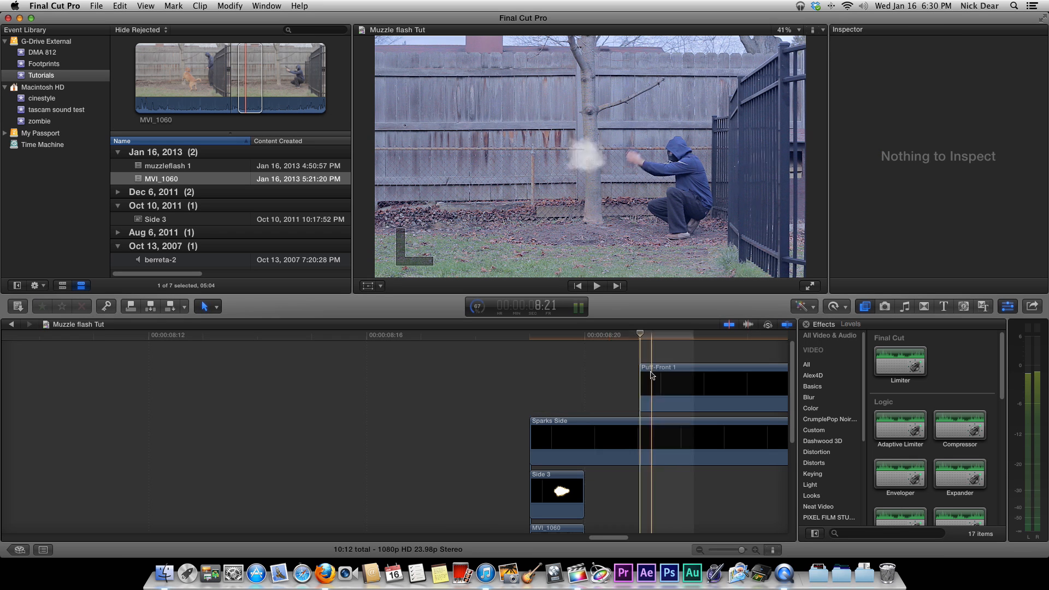
{"action": "left_click_drag", "start_coordinate": [656, 379], "coordinate": [573, 376]}
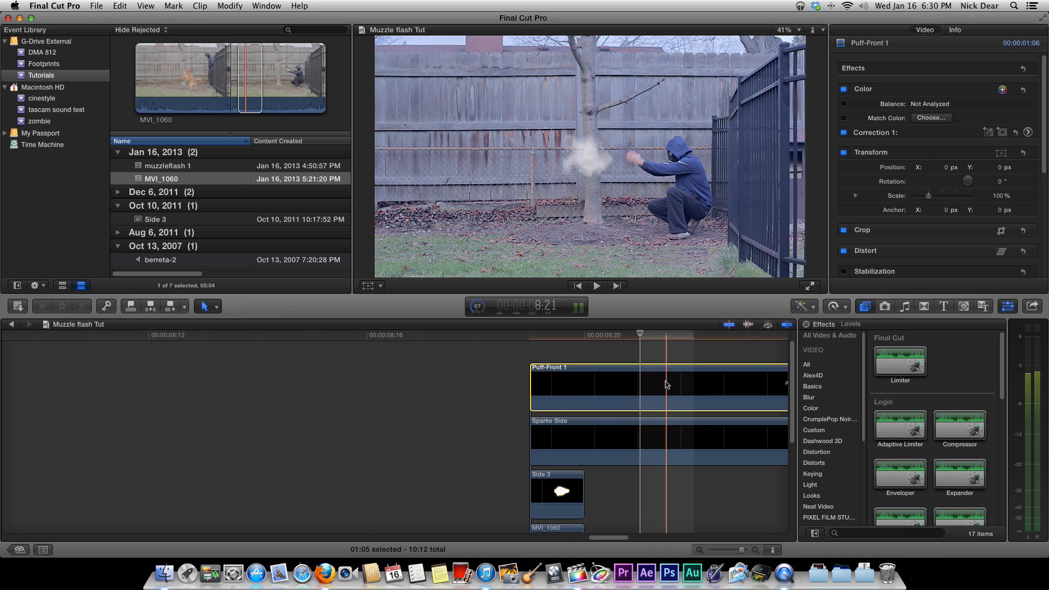
Park the playhead at 8:21 and scale the Puff-Front 1 clip to 62% with the Transform controls shown.
{"action": "left_click", "coordinate": [650, 362]}
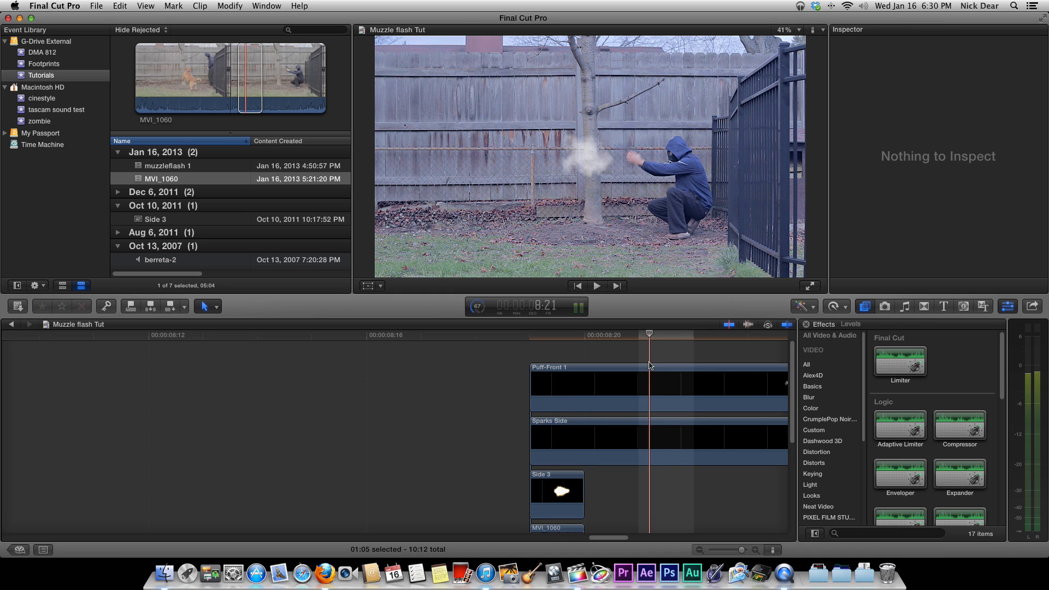
{"action": "left_click", "coordinate": [620, 386]}
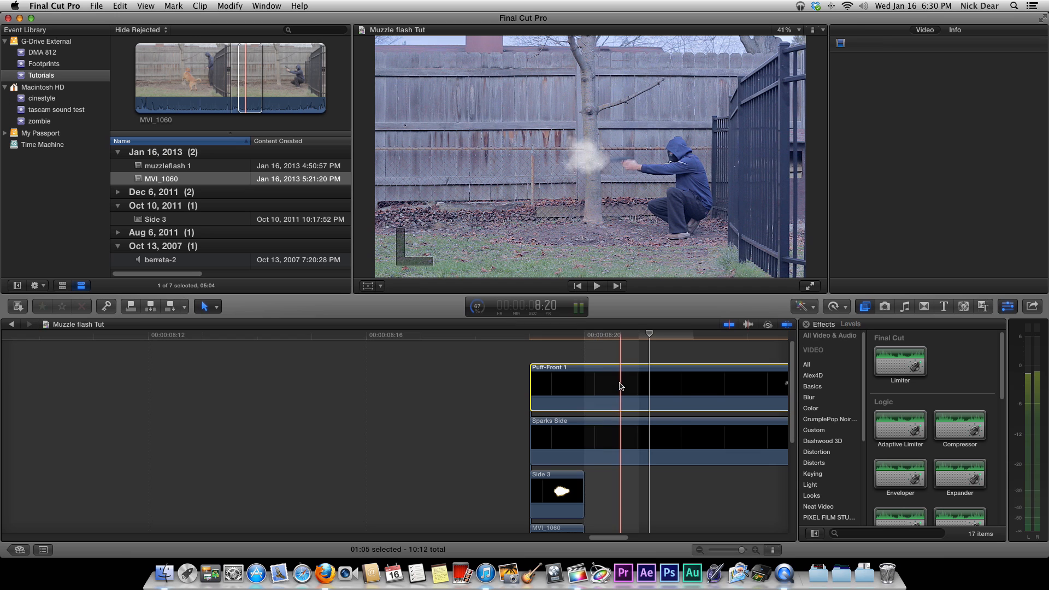
{"action": "left_click", "coordinate": [370, 286]}
{"action": "left_click", "coordinate": [377, 286]}
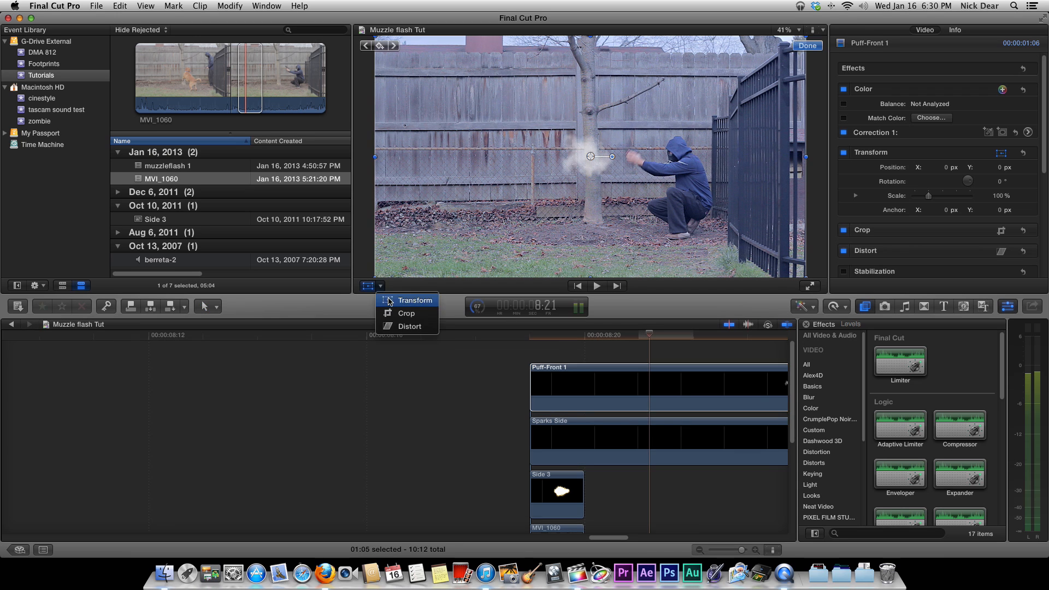
{"action": "left_click", "coordinate": [389, 299]}
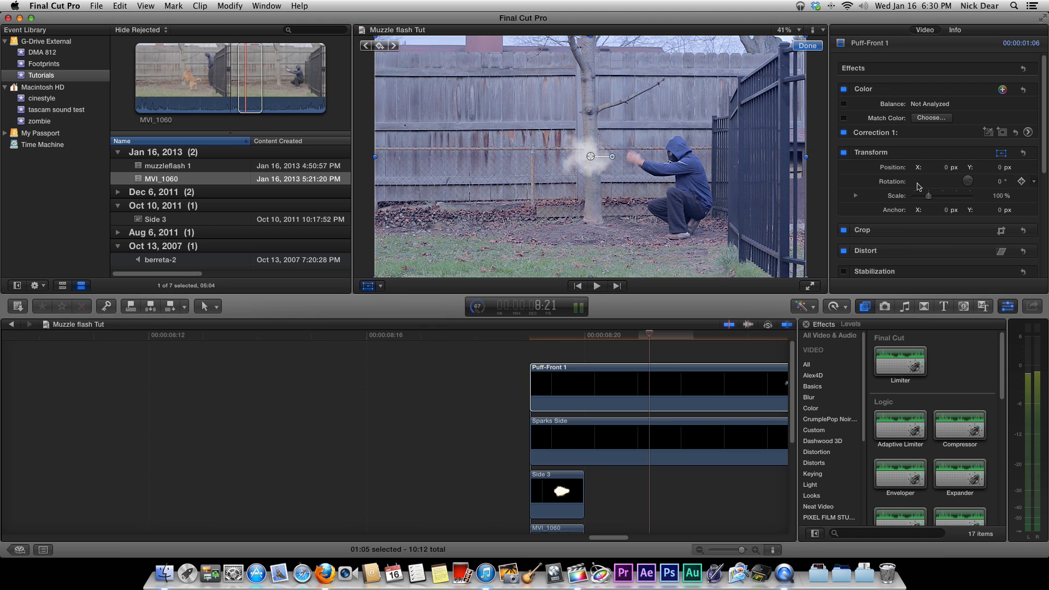
{"action": "left_click_drag", "start_coordinate": [929, 195], "coordinate": [924, 198]}
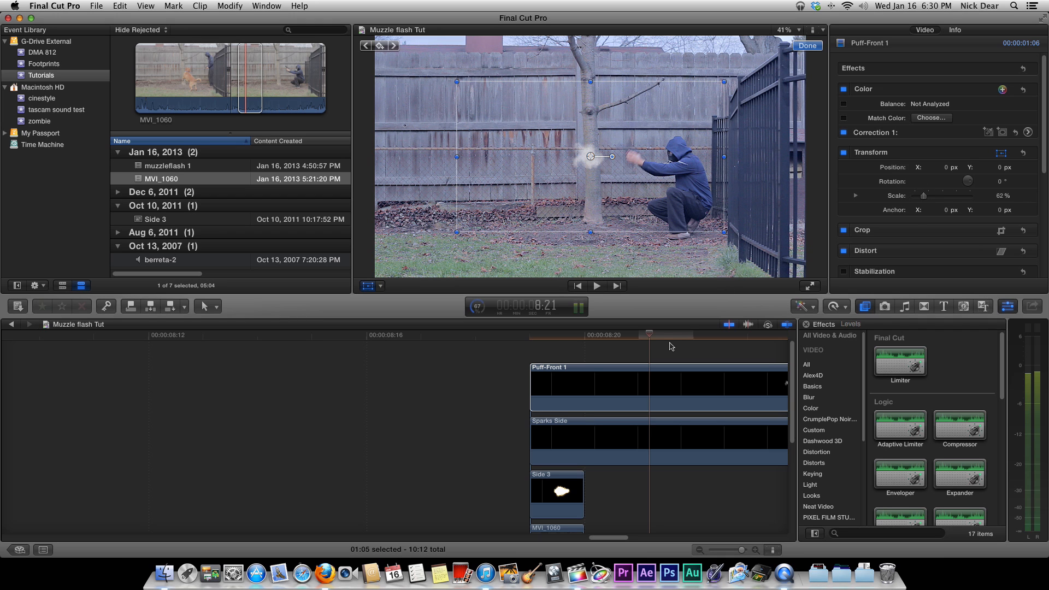
Lower the Puff-Front 1 clip to Y -30.9 px at 8:19 so it lines up with the muzzle flash.
{"action": "left_click_drag", "start_coordinate": [646, 335], "coordinate": [547, 334]}
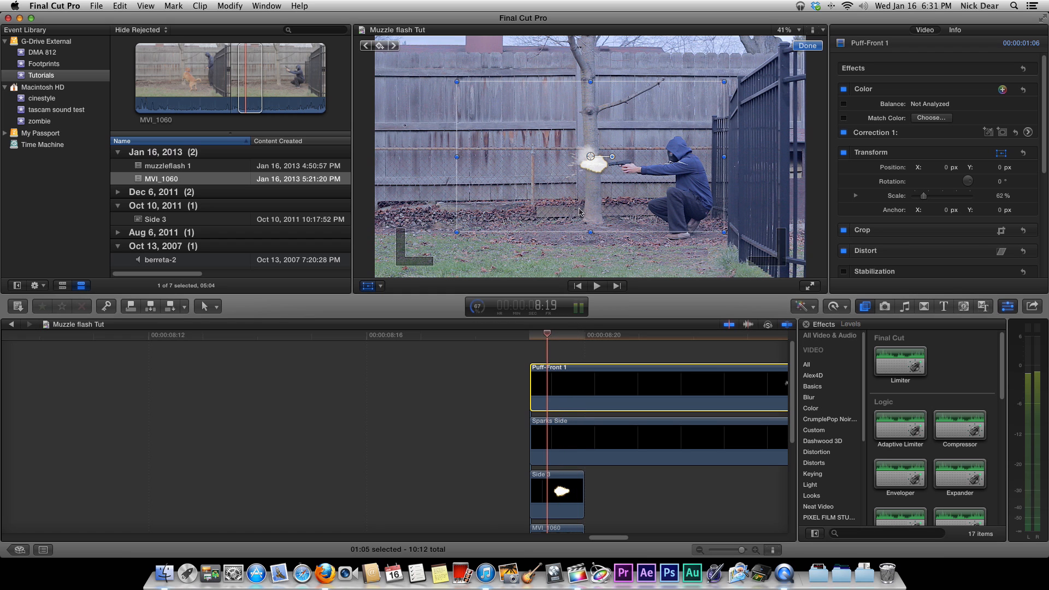
{"action": "left_click_drag", "start_coordinate": [591, 166], "coordinate": [592, 163]}
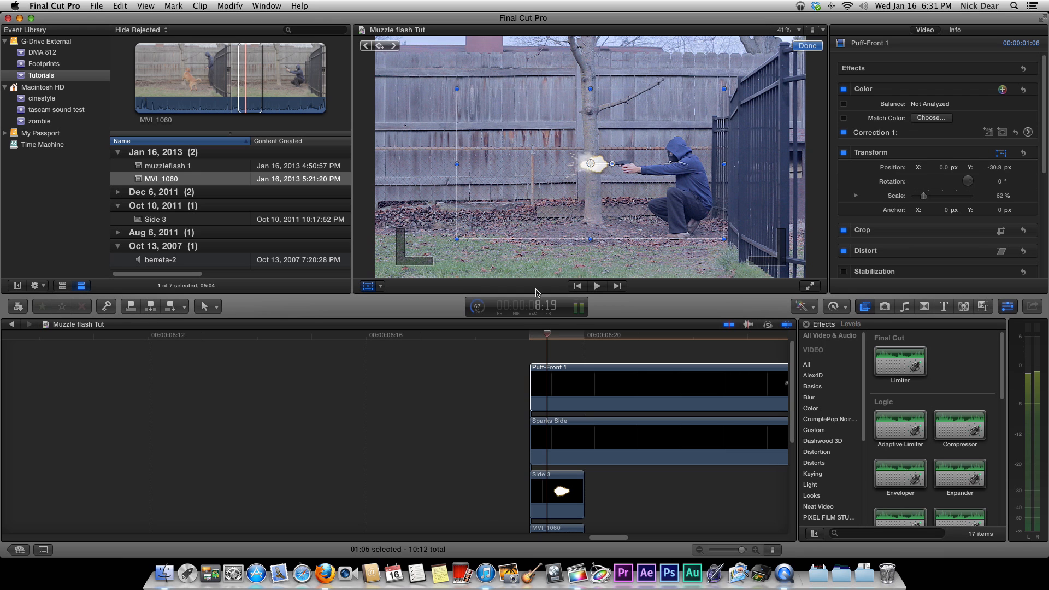
{"action": "left_click", "coordinate": [528, 333]}
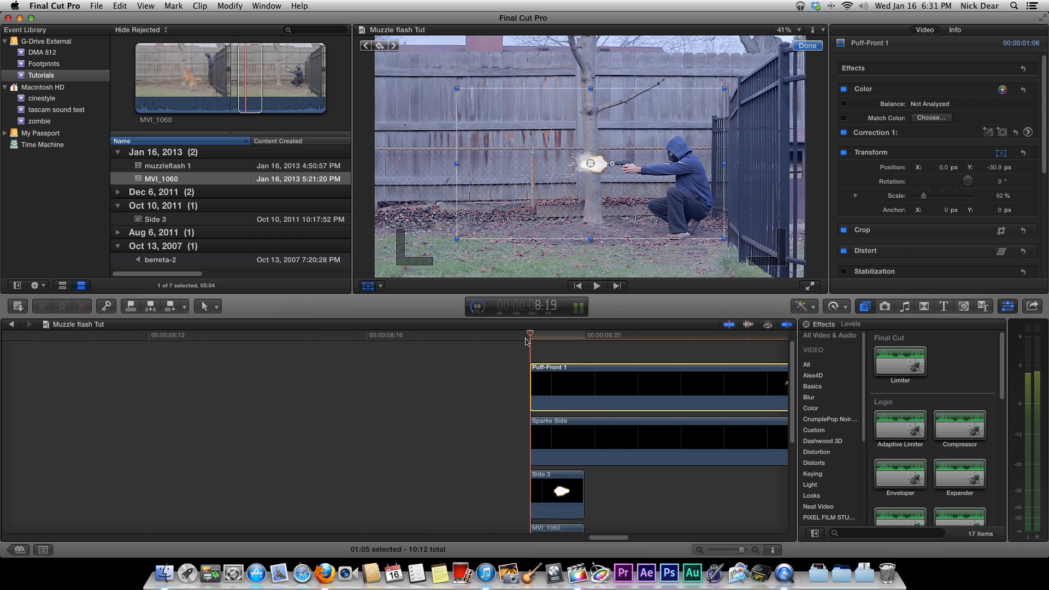
Scale the Puff-Front 1 clip to 41% while viewing the smoke at 9:20, and scrub on to the clip's end.
{"action": "left_click_drag", "start_coordinate": [525, 334], "coordinate": [764, 342]}
{"action": "left_click_drag", "start_coordinate": [787, 343], "coordinate": [196, 335]}
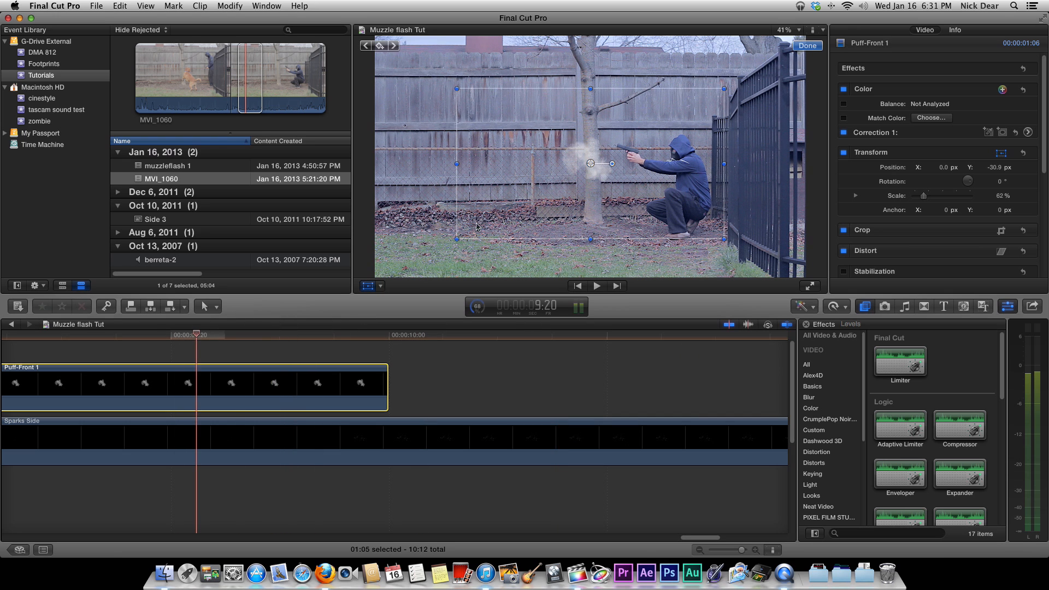
{"action": "left_click_drag", "start_coordinate": [924, 196], "coordinate": [922, 200]}
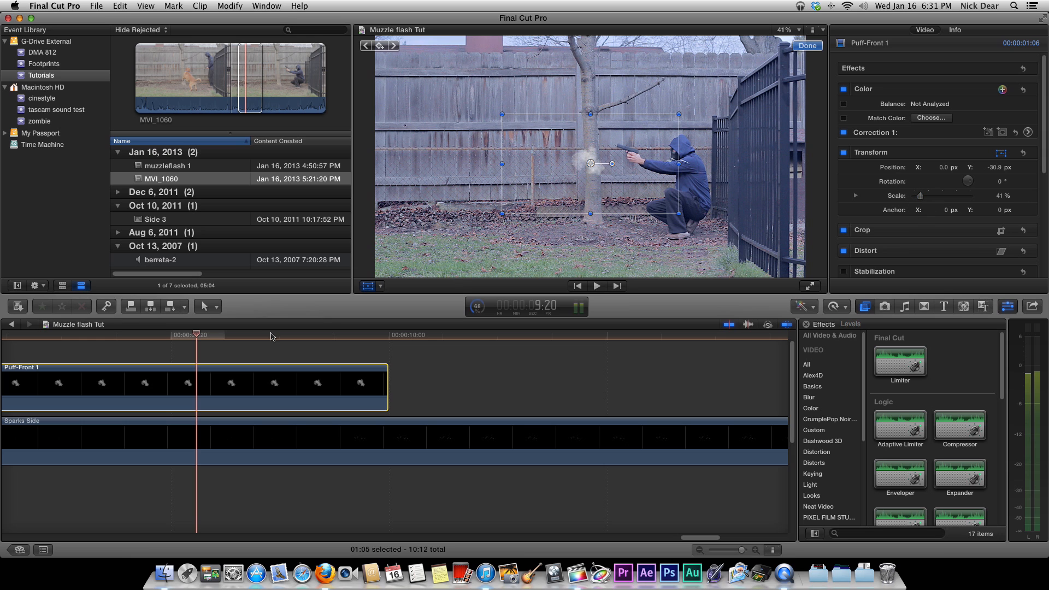
{"action": "left_click", "coordinate": [256, 335]}
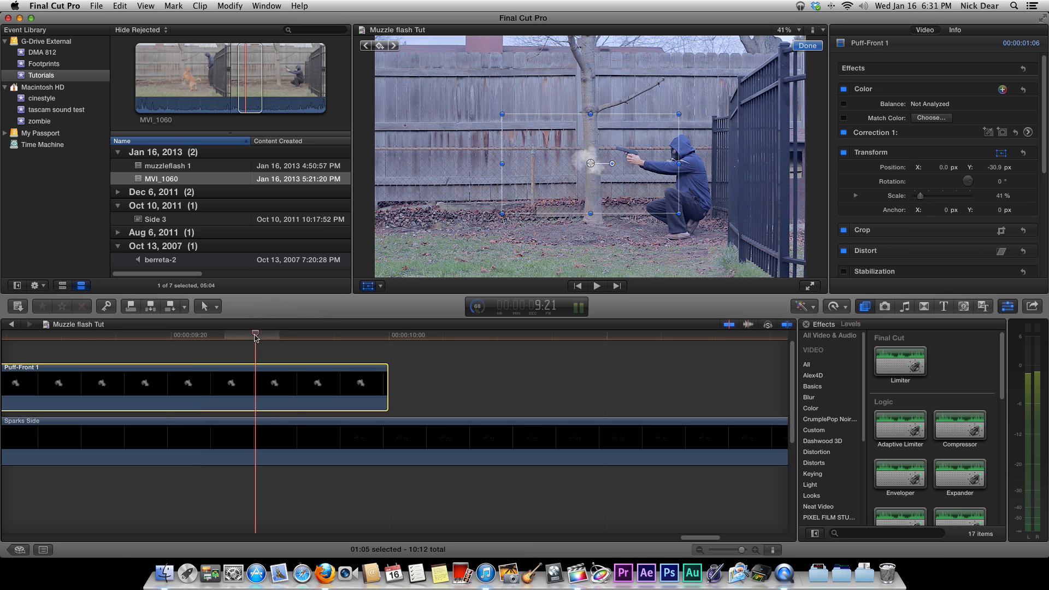
{"action": "left_click_drag", "start_coordinate": [257, 336], "coordinate": [397, 336]}
Return the playhead to the start of the Puff-Front 1 clip at 8:19 and close the Transform controls.
{"action": "key", "text": "super+equal"}
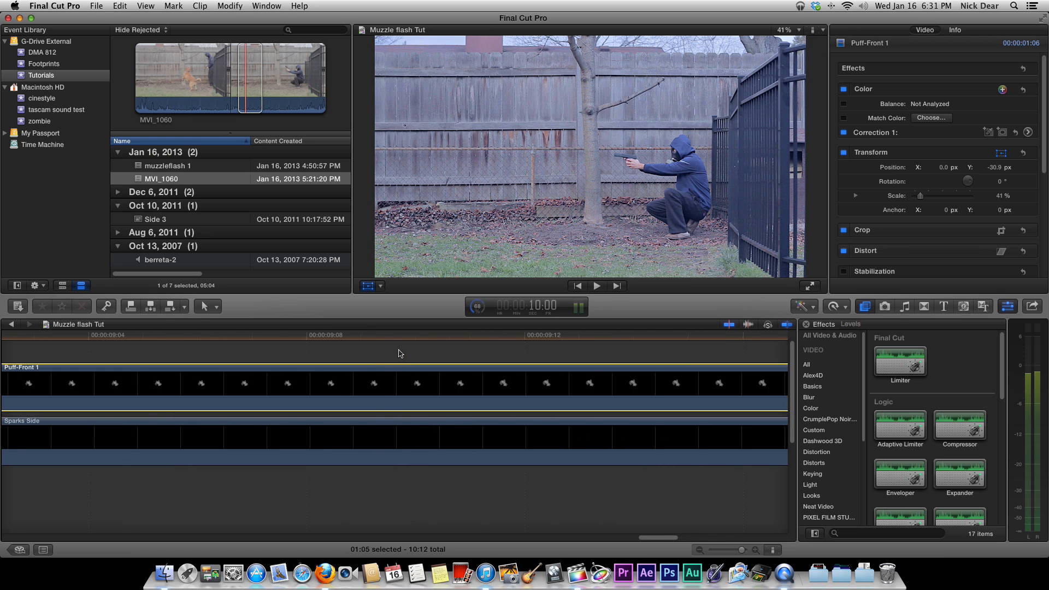
{"action": "scroll", "coordinate": [398, 353], "scroll_direction": "left", "scroll_amount": 10}
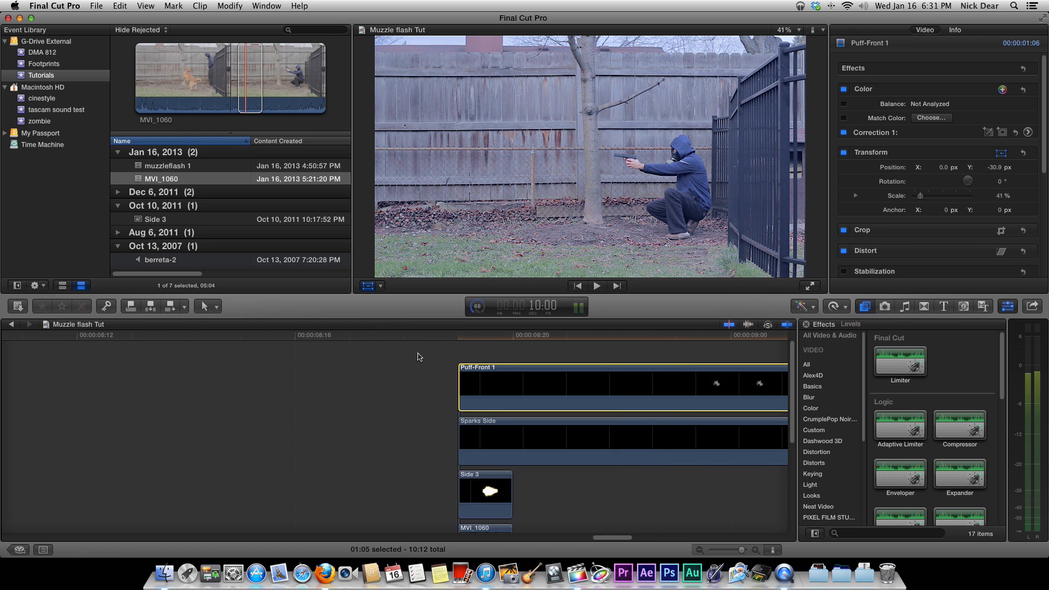
{"action": "scroll", "coordinate": [419, 357], "scroll_direction": "right", "scroll_amount": 1}
{"action": "left_click", "coordinate": [355, 339]}
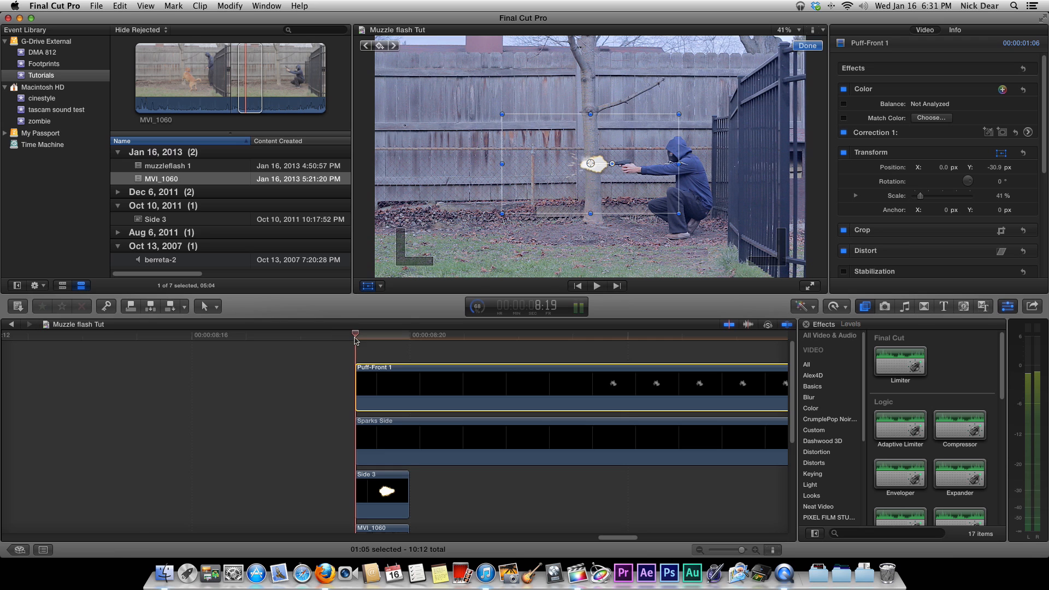
{"action": "left_click", "coordinate": [802, 48]}
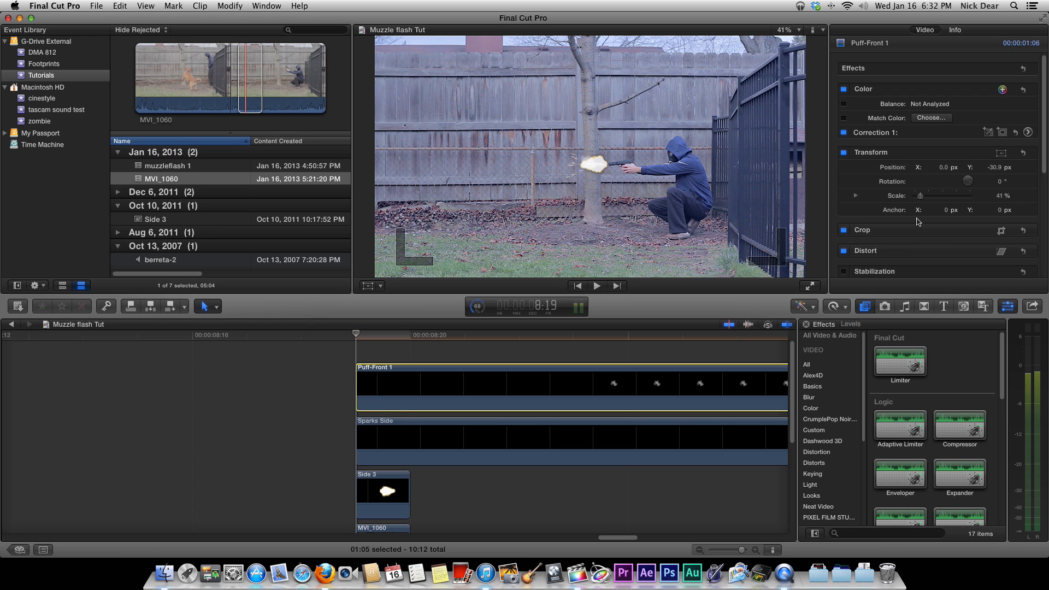
Keyframe the Puff-Front 1 clip's opacity to fade from 100% at the clip's start to 0% at 9:20.
{"action": "scroll", "coordinate": [918, 222], "scroll_direction": "down", "scroll_amount": 10}
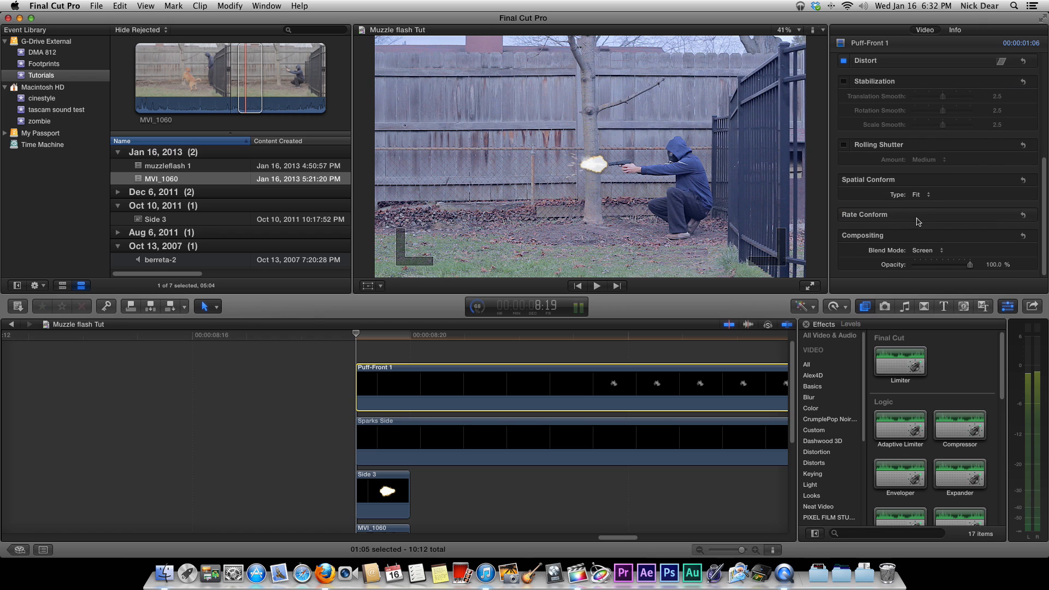
{"action": "scroll", "coordinate": [918, 222], "scroll_direction": "up", "scroll_amount": 10}
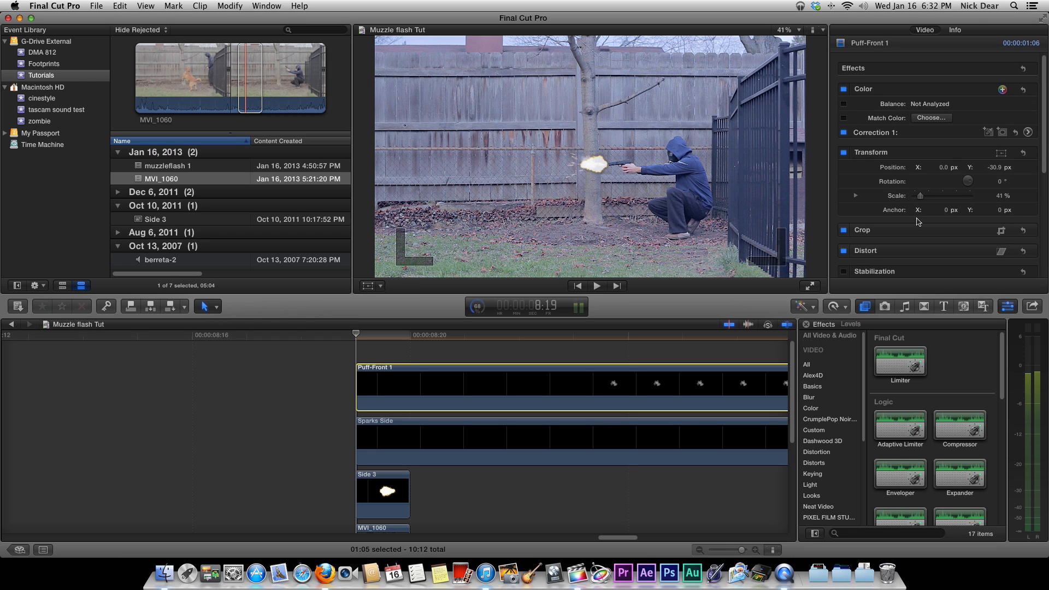
{"action": "scroll", "coordinate": [918, 221], "scroll_direction": "down", "scroll_amount": 10}
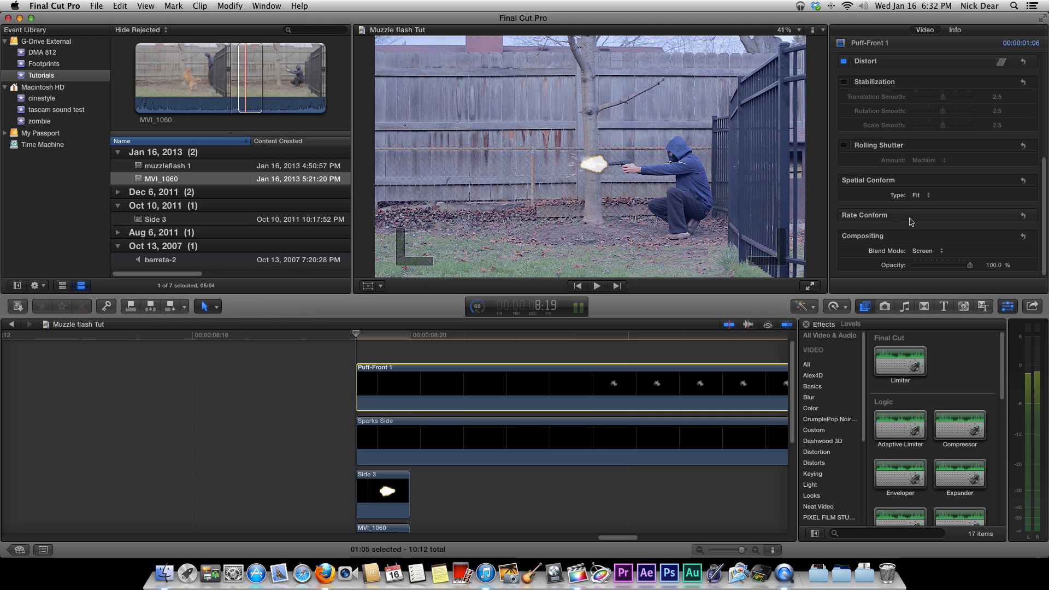
{"action": "scroll", "coordinate": [910, 221], "scroll_direction": "up", "scroll_amount": 5}
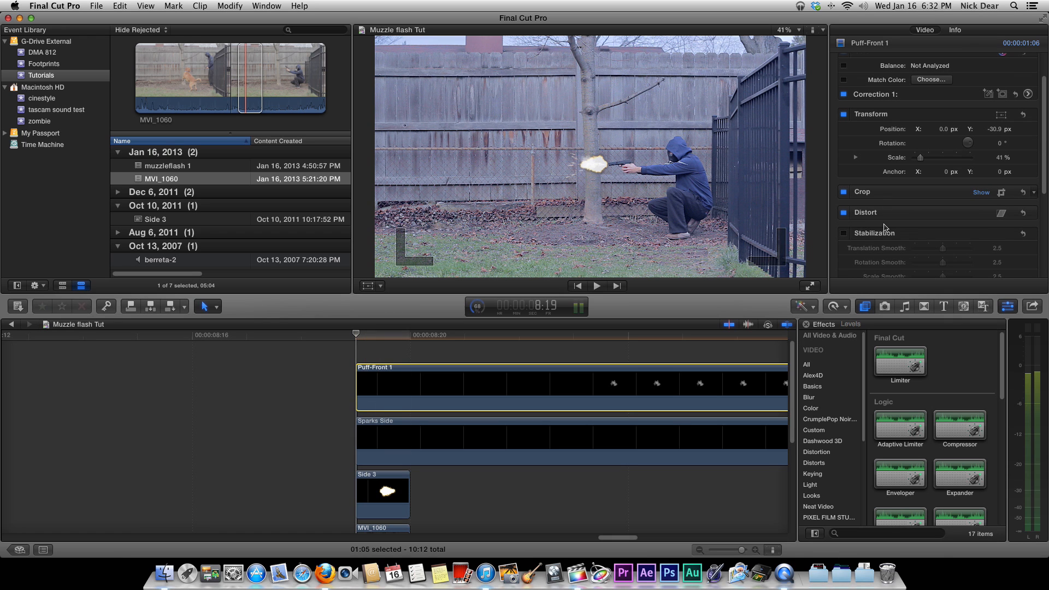
{"action": "scroll", "coordinate": [886, 227], "scroll_direction": "down", "scroll_amount": 5}
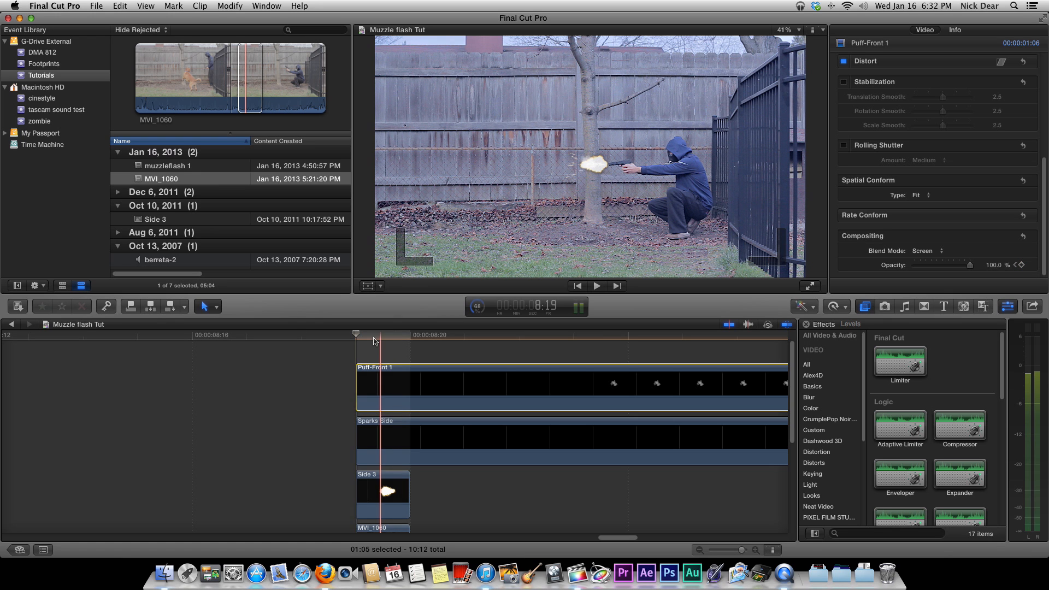
{"action": "left_click_drag", "start_coordinate": [356, 334], "coordinate": [531, 342]}
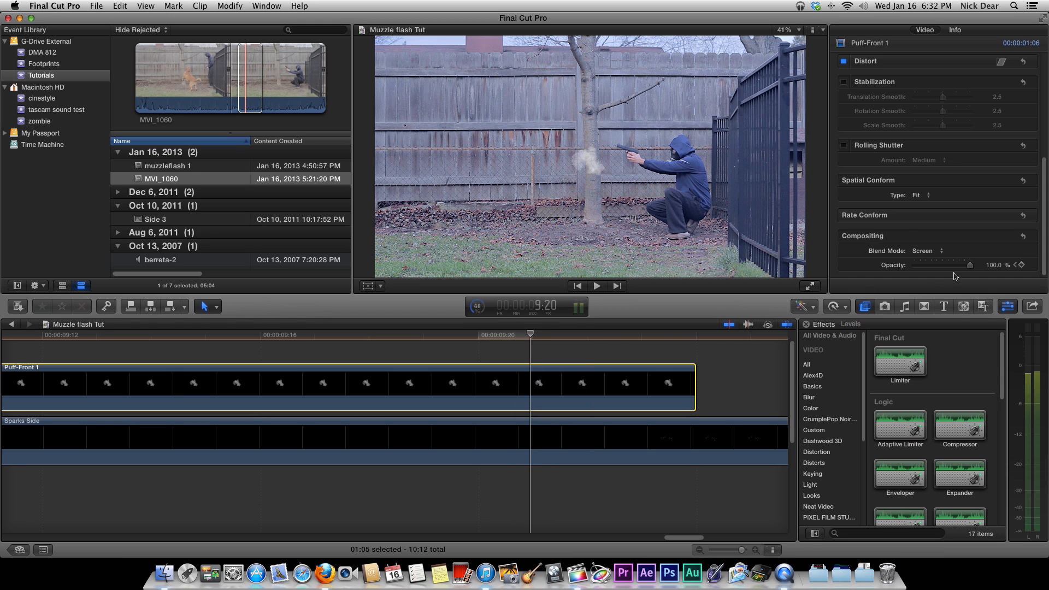
{"action": "left_click_drag", "start_coordinate": [968, 268], "coordinate": [905, 272]}
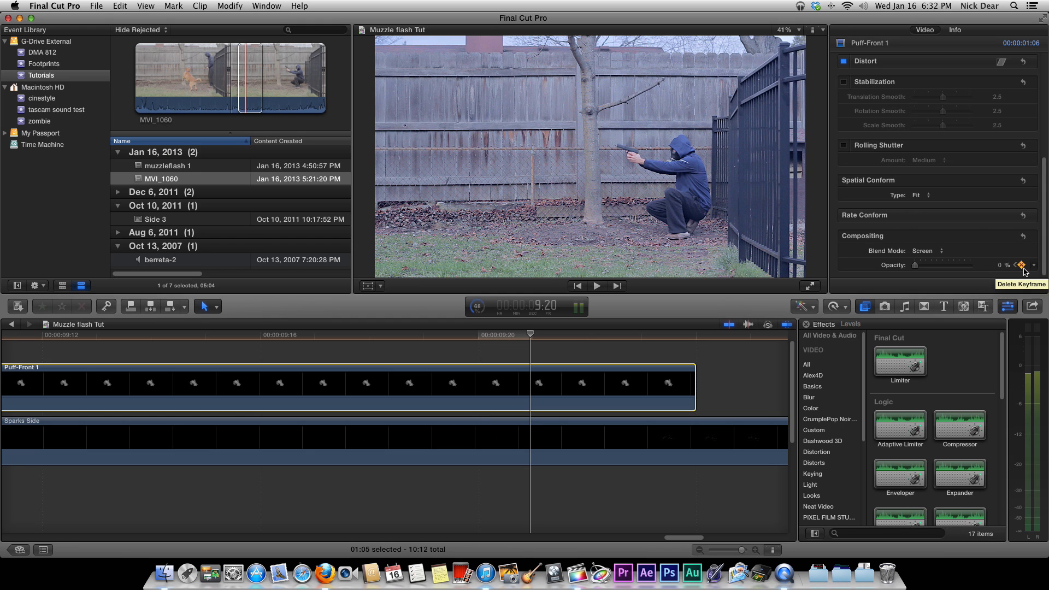
Scrub through the Puff-Front 1 clip from its start towards its end to check the smoke's opacity fade.
{"action": "left_click_drag", "start_coordinate": [530, 335], "coordinate": [676, 359]}
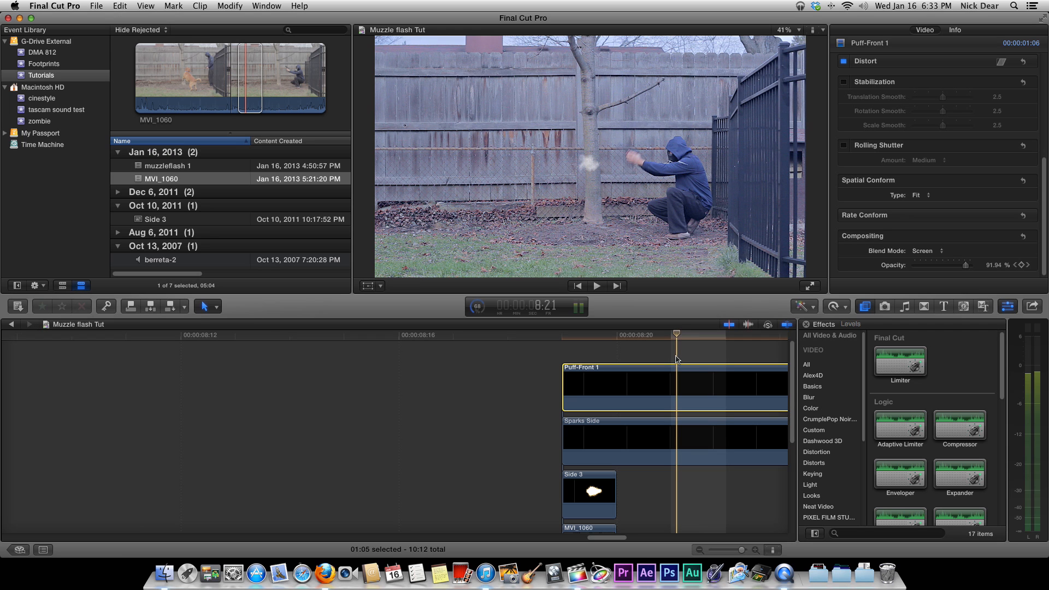
{"action": "scroll", "coordinate": [654, 362], "scroll_direction": "right", "scroll_amount": 10}
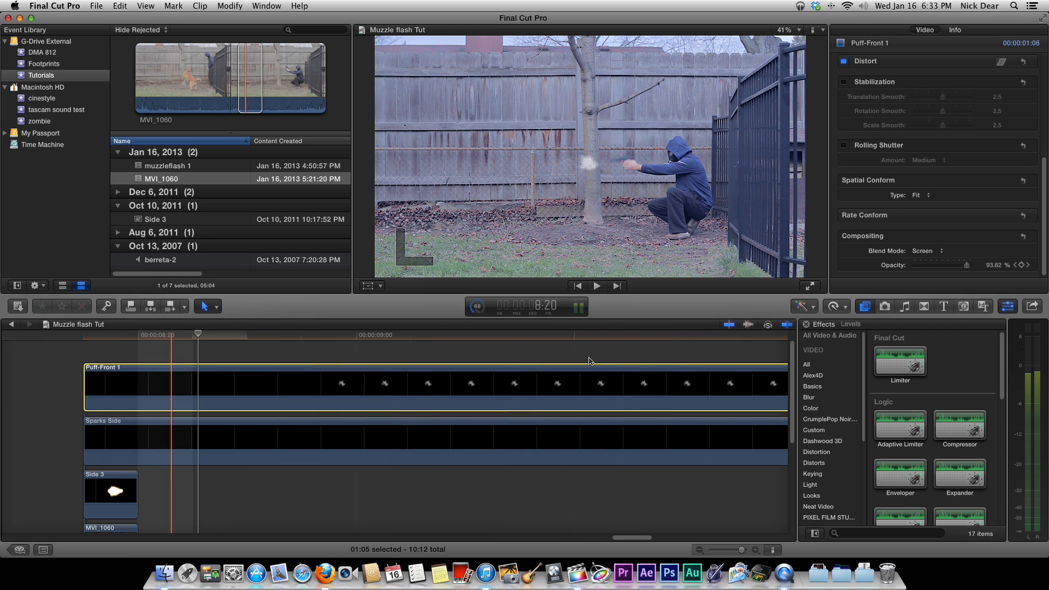
{"action": "left_click_drag", "start_coordinate": [156, 336], "coordinate": [348, 336]}
{"action": "scroll", "coordinate": [349, 356], "scroll_direction": "left", "scroll_amount": 10}
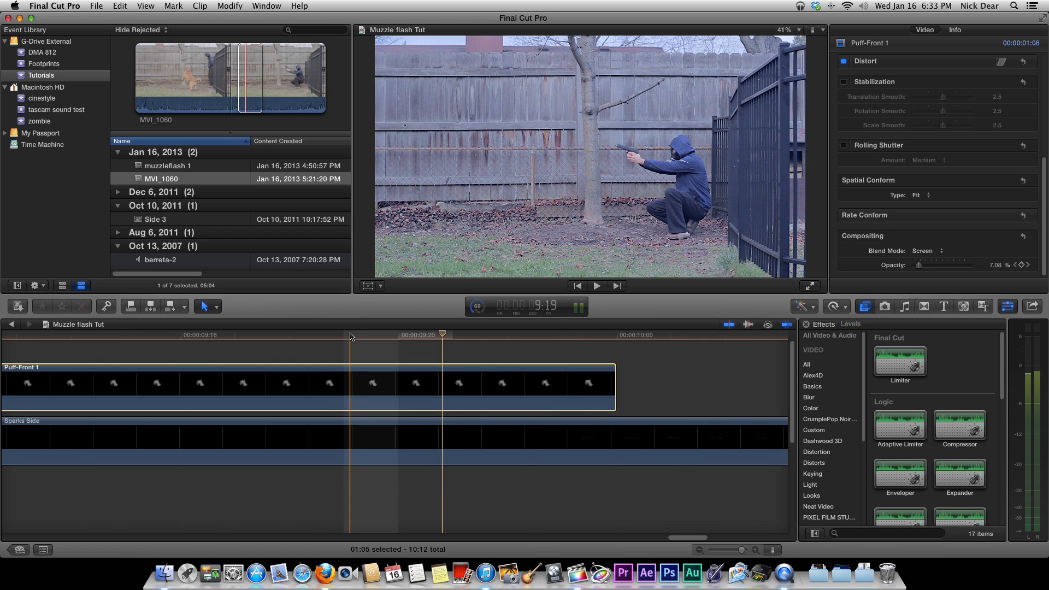
{"action": "left_click", "coordinate": [350, 376]}
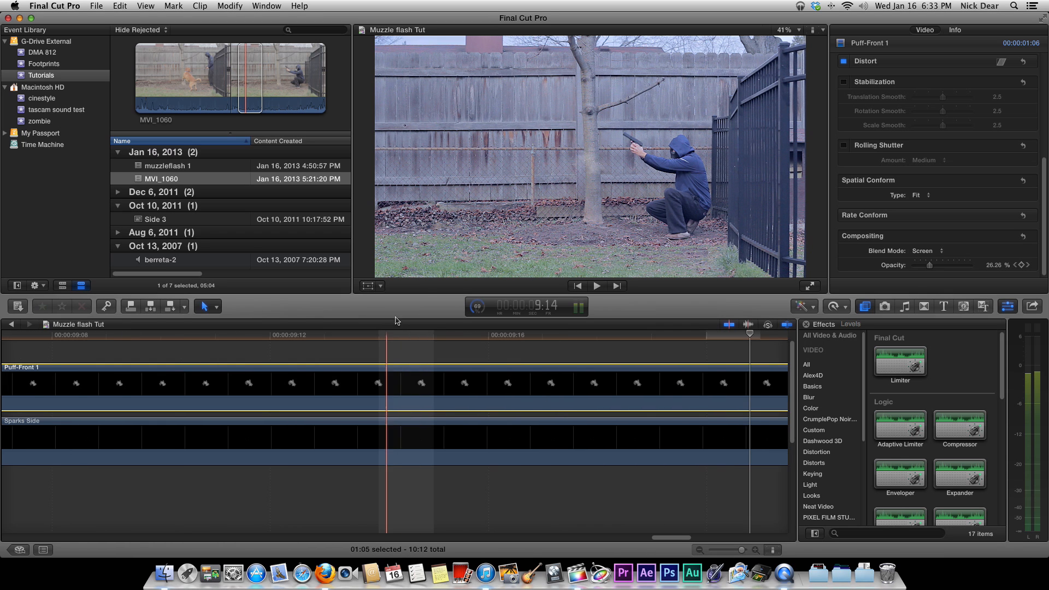
Show the Transform controls, park the playhead at 9:10 and scale the Puff-Front 1 clip to 57%.
{"action": "left_click", "coordinate": [369, 289]}
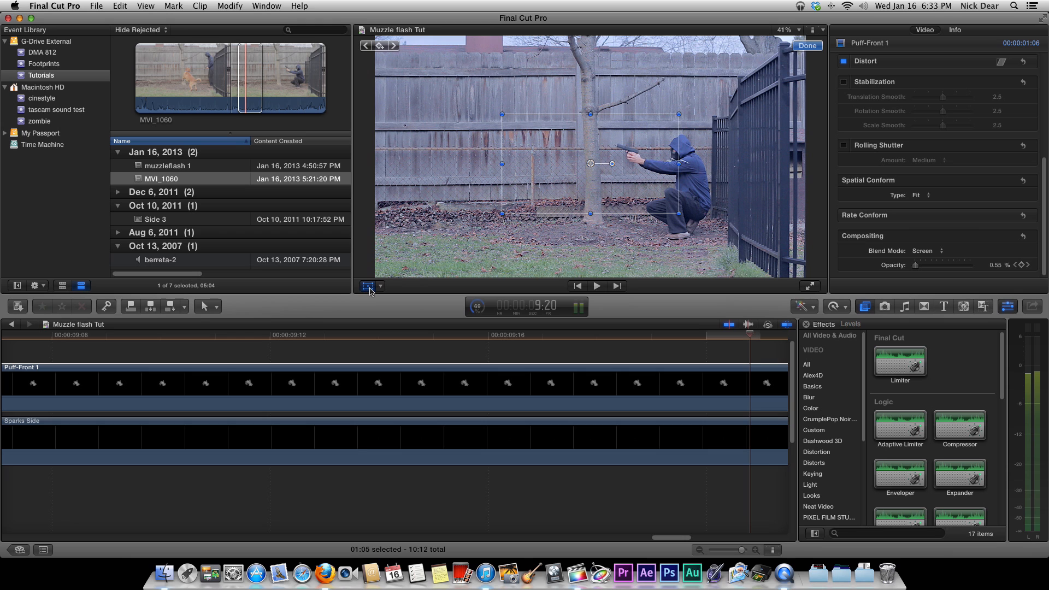
{"action": "left_click", "coordinate": [519, 381]}
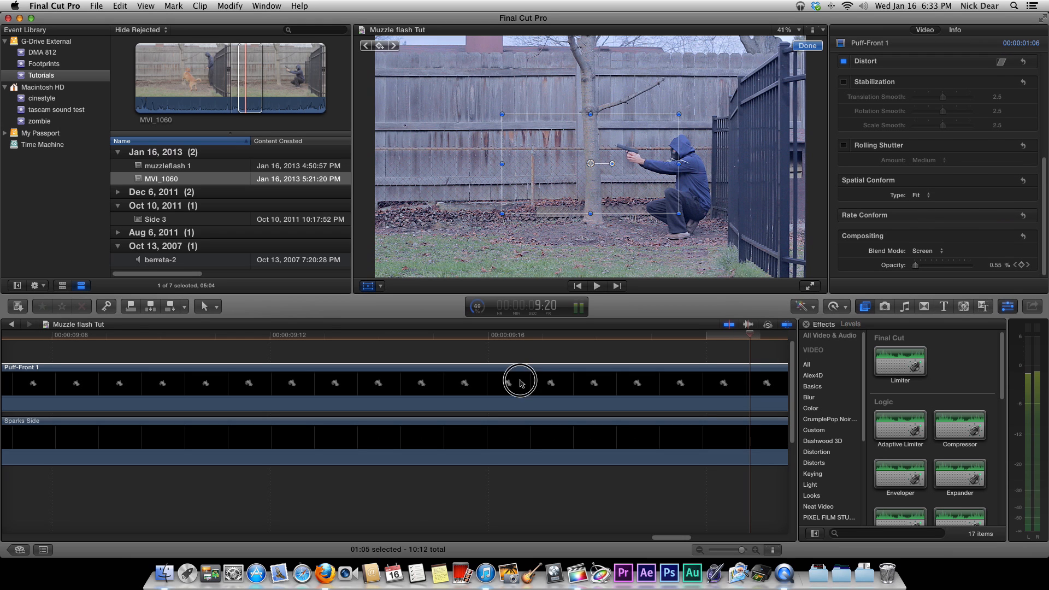
{"action": "left_click", "coordinate": [365, 344]}
{"action": "left_click", "coordinate": [314, 337]}
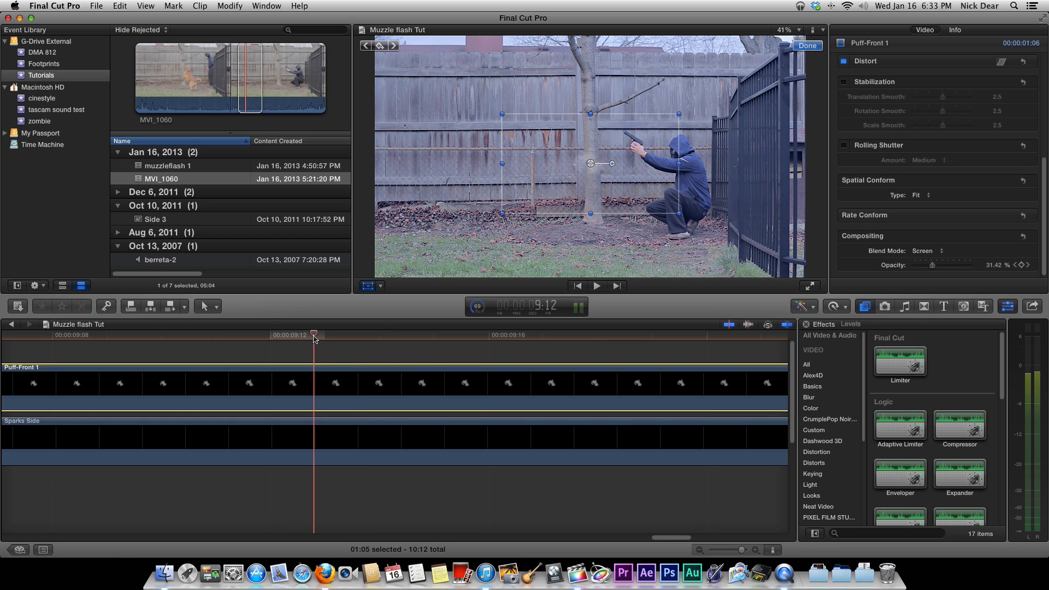
{"action": "left_click", "coordinate": [191, 337]}
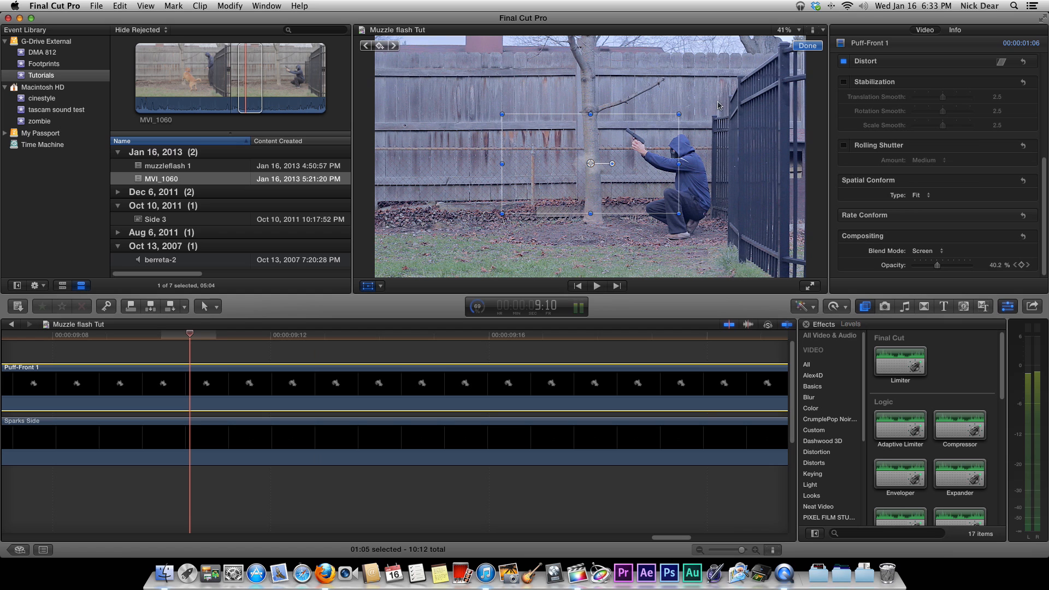
{"action": "scroll", "coordinate": [896, 201], "scroll_direction": "up", "scroll_amount": 5}
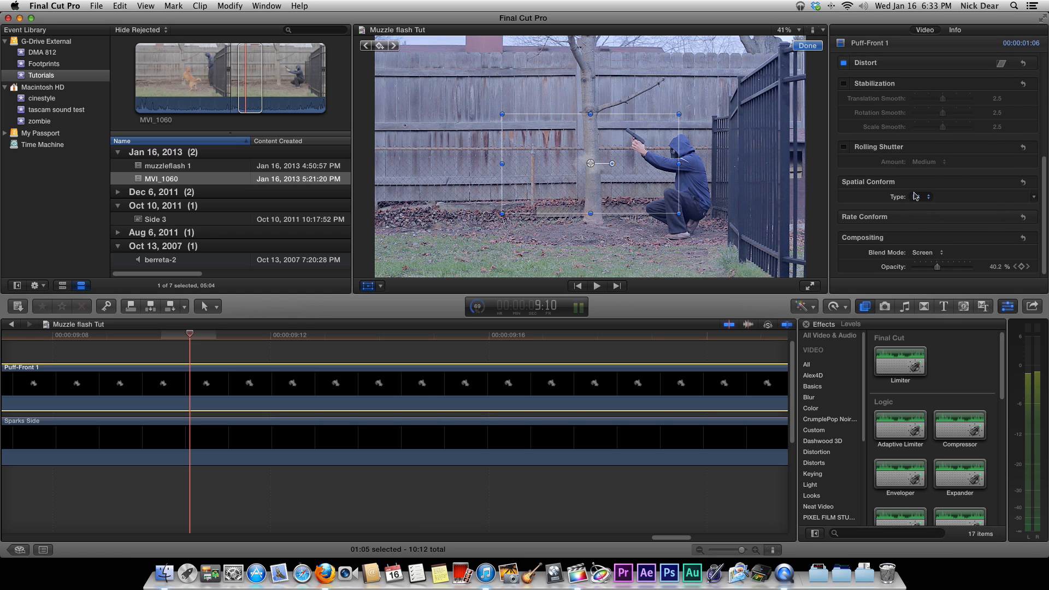
{"action": "scroll", "coordinate": [916, 196], "scroll_direction": "up", "scroll_amount": 2}
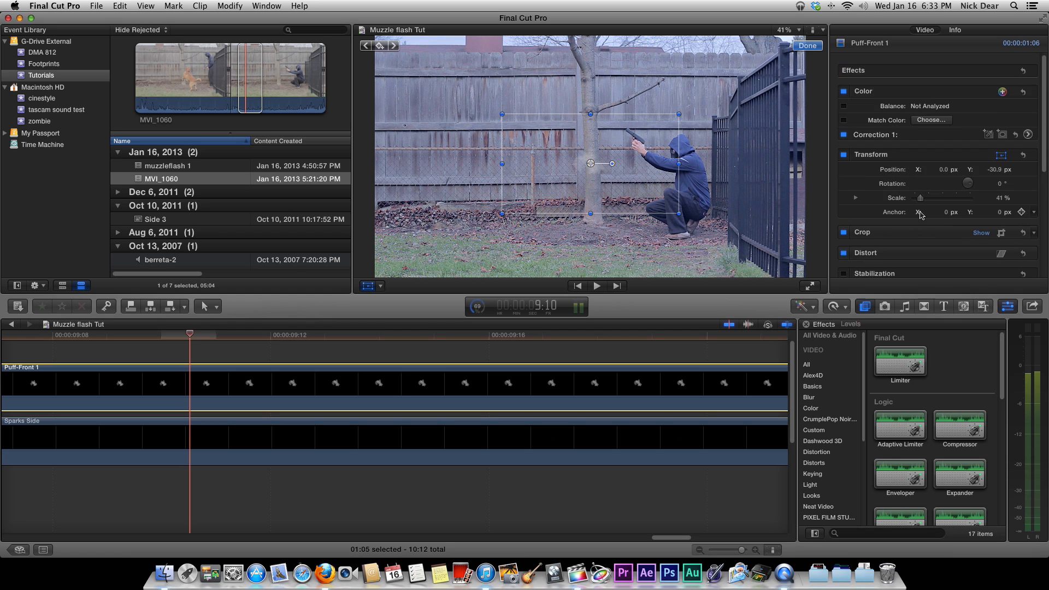
{"action": "left_click_drag", "start_coordinate": [922, 203], "coordinate": [925, 202]}
Reduce the timeline's clip height slightly in the Clip Appearance settings.
{"action": "scroll", "coordinate": [590, 348], "scroll_direction": "left", "scroll_amount": 10}
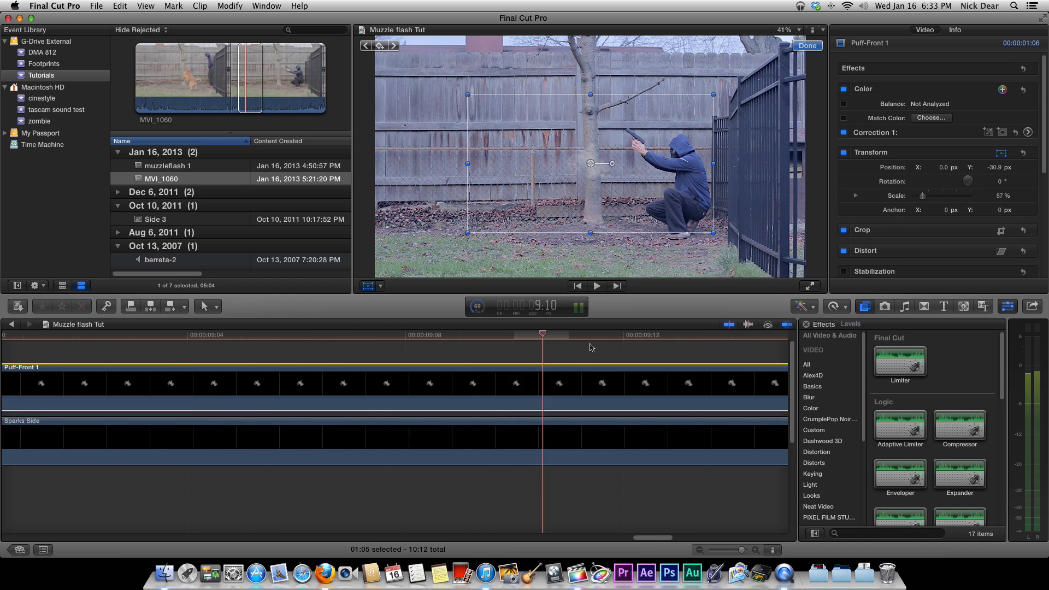
{"action": "scroll", "coordinate": [590, 347], "scroll_direction": "right", "scroll_amount": 10}
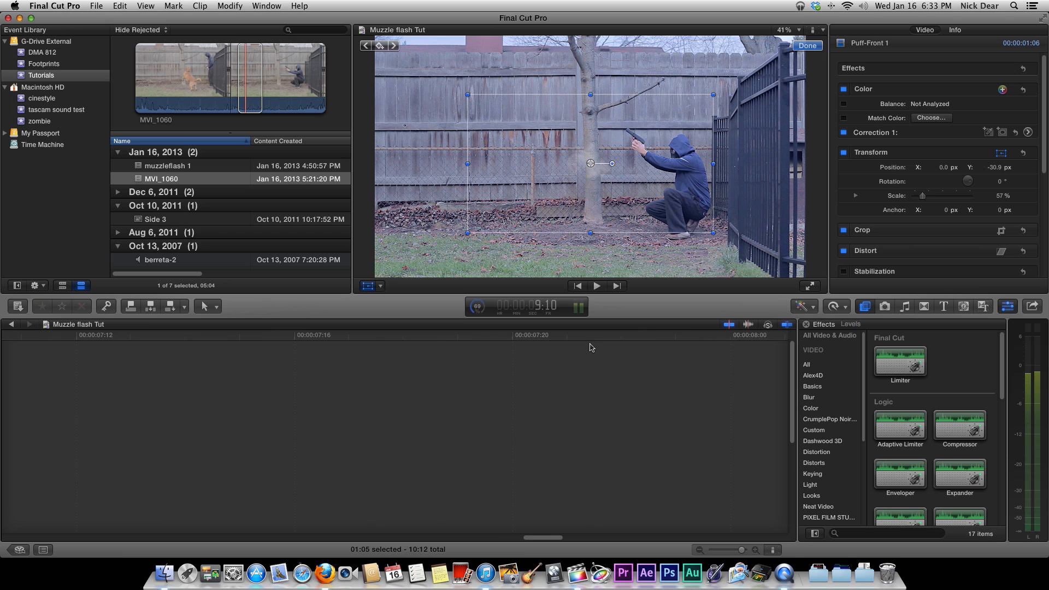
{"action": "scroll", "coordinate": [590, 347], "scroll_direction": "right", "scroll_amount": 8}
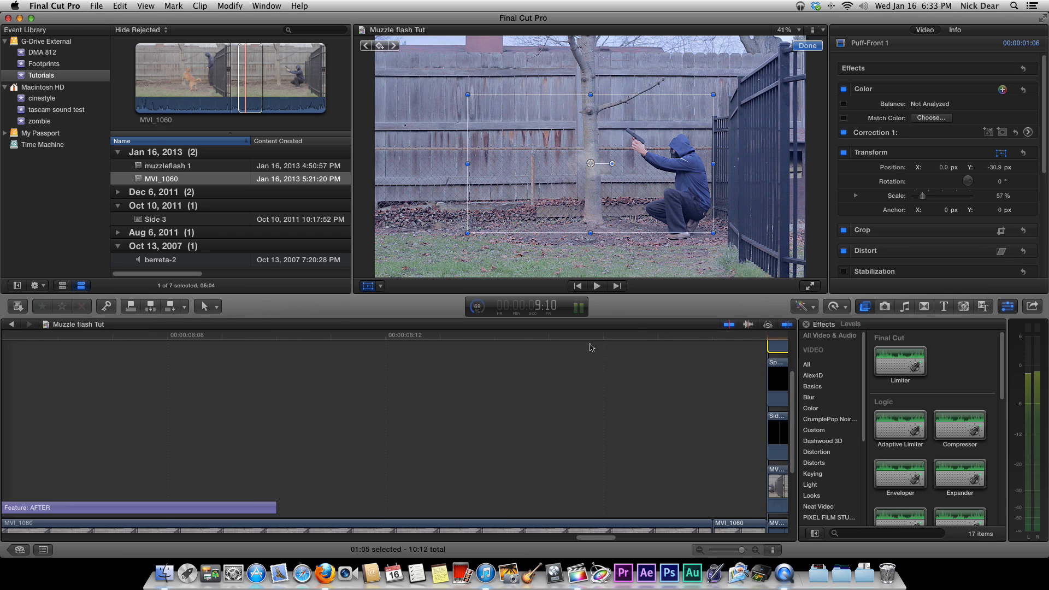
{"action": "scroll", "coordinate": [590, 347], "scroll_direction": "right", "scroll_amount": 3}
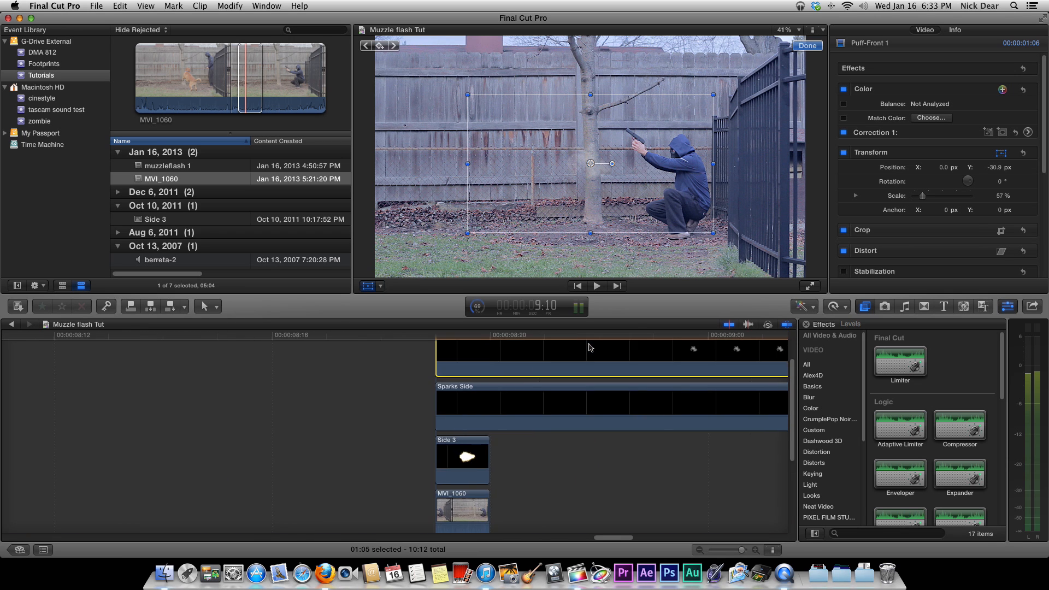
{"action": "scroll", "coordinate": [582, 357], "scroll_direction": "up", "scroll_amount": 1}
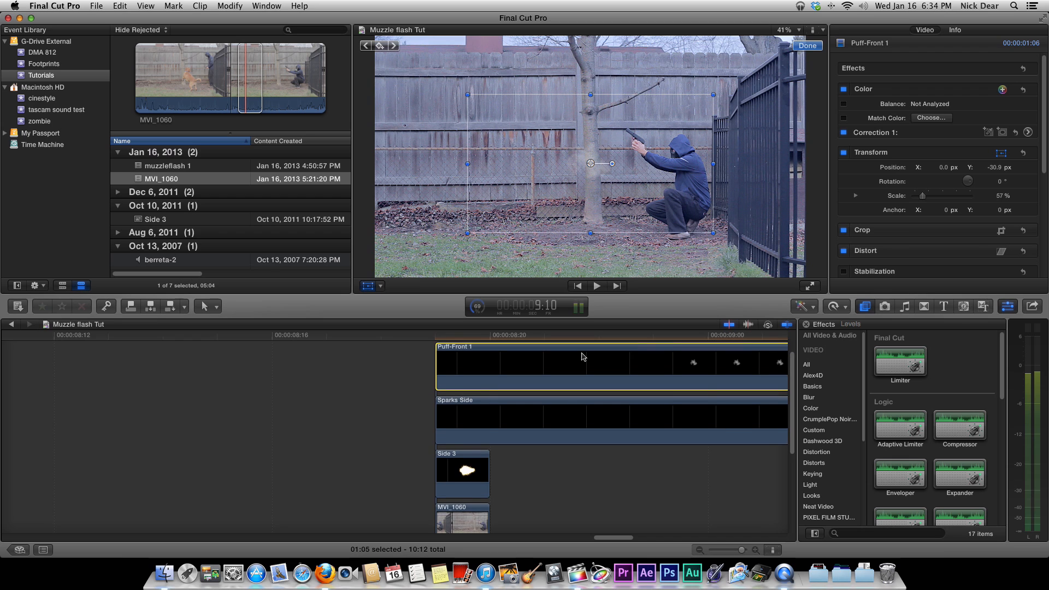
{"action": "left_click", "coordinate": [773, 550]}
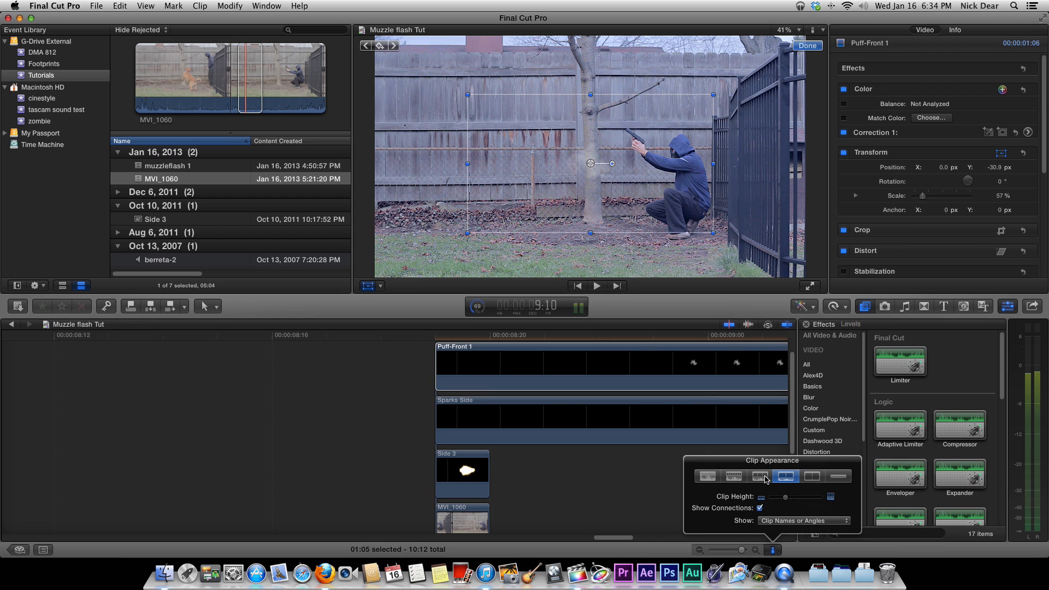
{"action": "left_click_drag", "start_coordinate": [787, 500], "coordinate": [782, 502]}
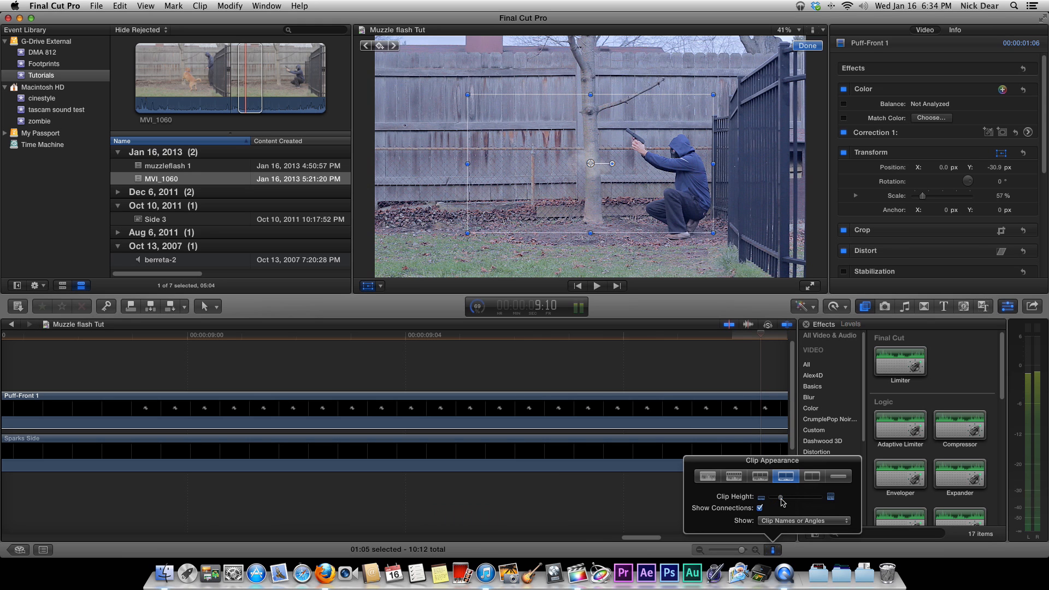
{"action": "left_click", "coordinate": [773, 551]}
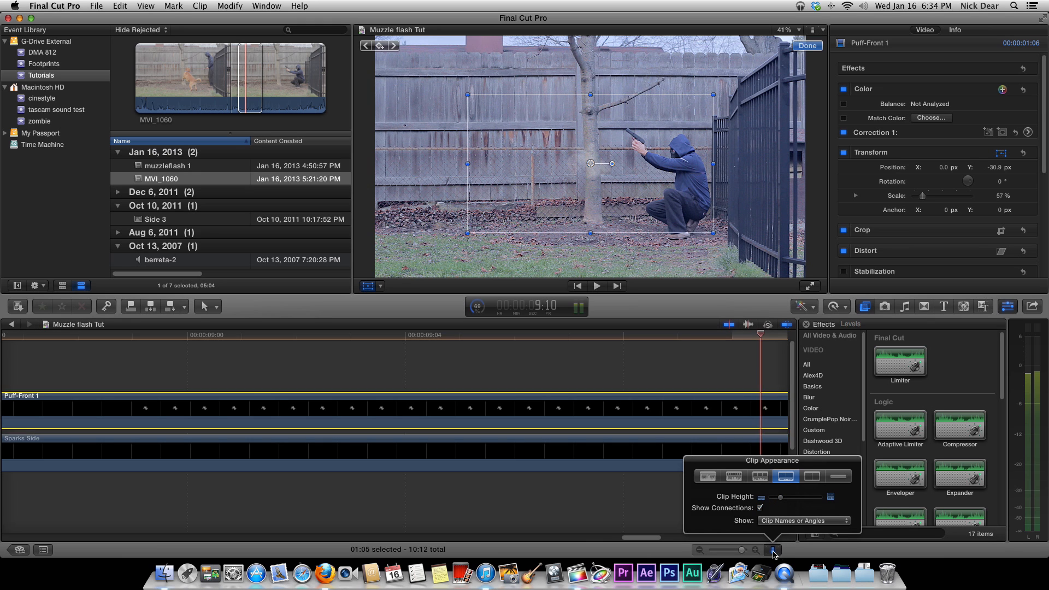
Hide the Effects browser to give the timeline more width around the start of the stacked Puff-Front 1 and Sparks Side clips.
{"action": "scroll", "coordinate": [570, 523], "scroll_direction": "left", "scroll_amount": 10}
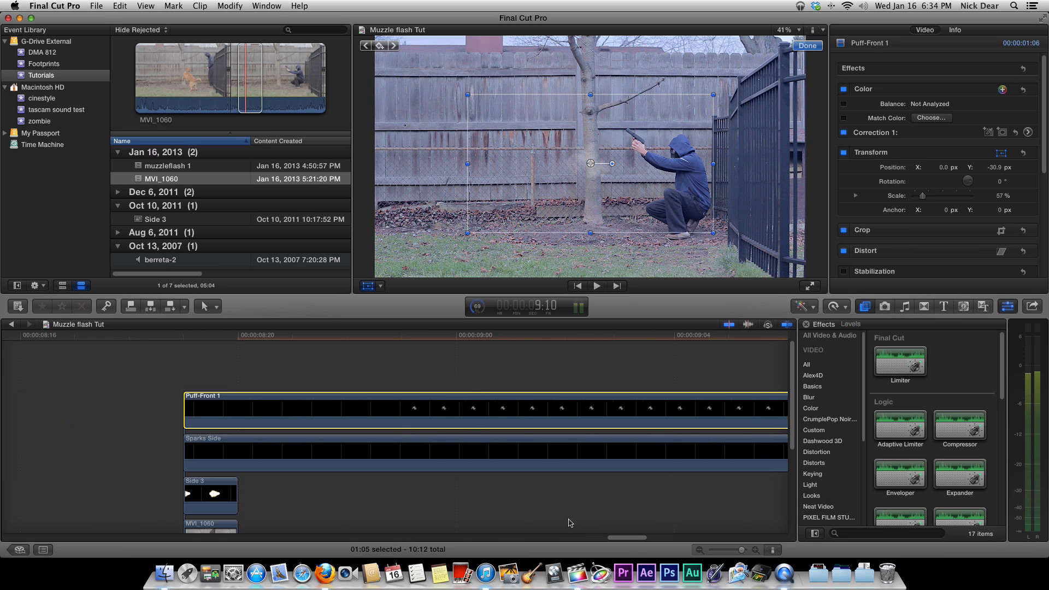
{"action": "scroll", "coordinate": [570, 523], "scroll_direction": "down", "scroll_amount": 3}
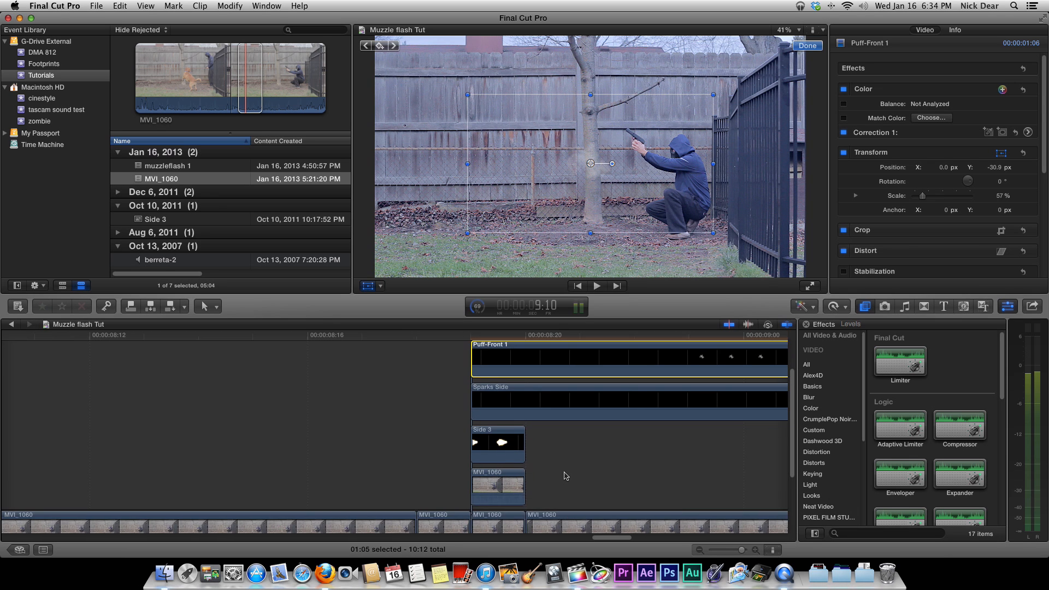
{"action": "scroll", "coordinate": [564, 474], "scroll_direction": "up", "scroll_amount": 2}
{"action": "scroll", "coordinate": [566, 475], "scroll_direction": "right", "scroll_amount": 3}
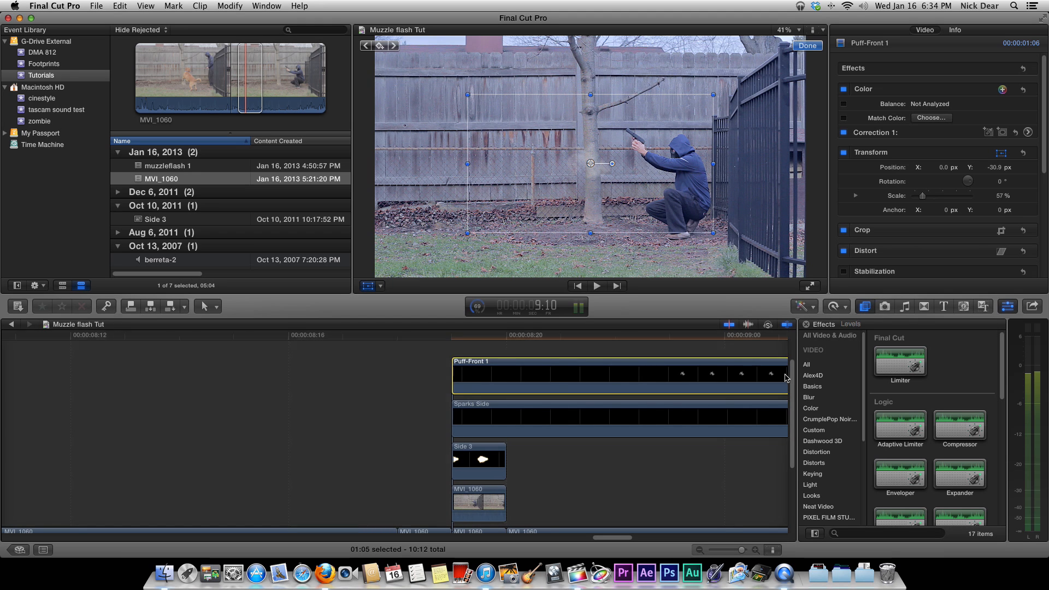
{"action": "left_click", "coordinate": [871, 310]}
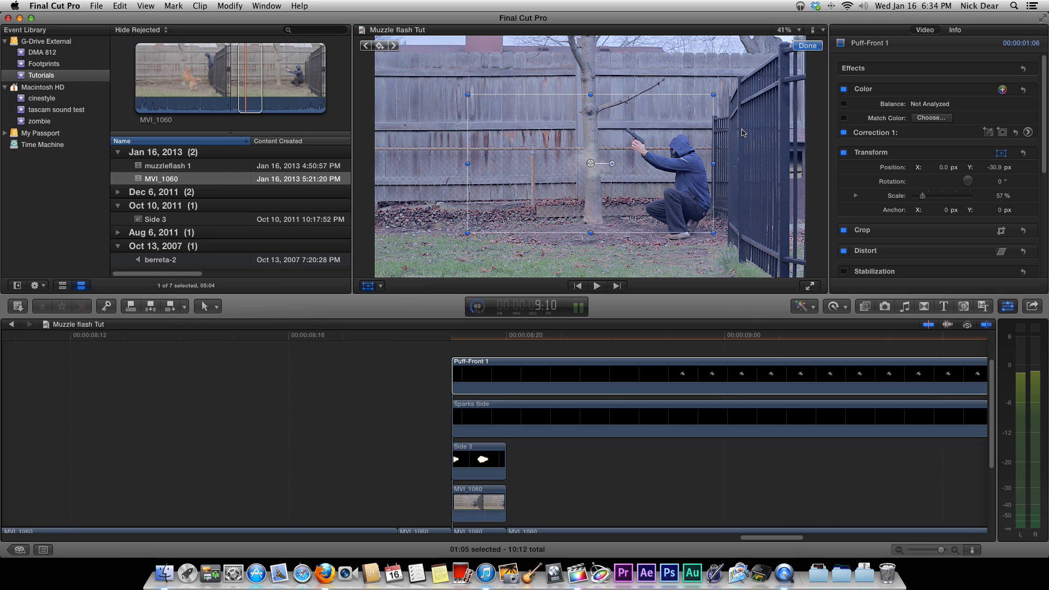
Finish the on-screen Transform editing of the Puff-Front 1 clip and widen the event browser slightly, keeping the Inspector shown.
{"action": "left_click", "coordinate": [807, 46]}
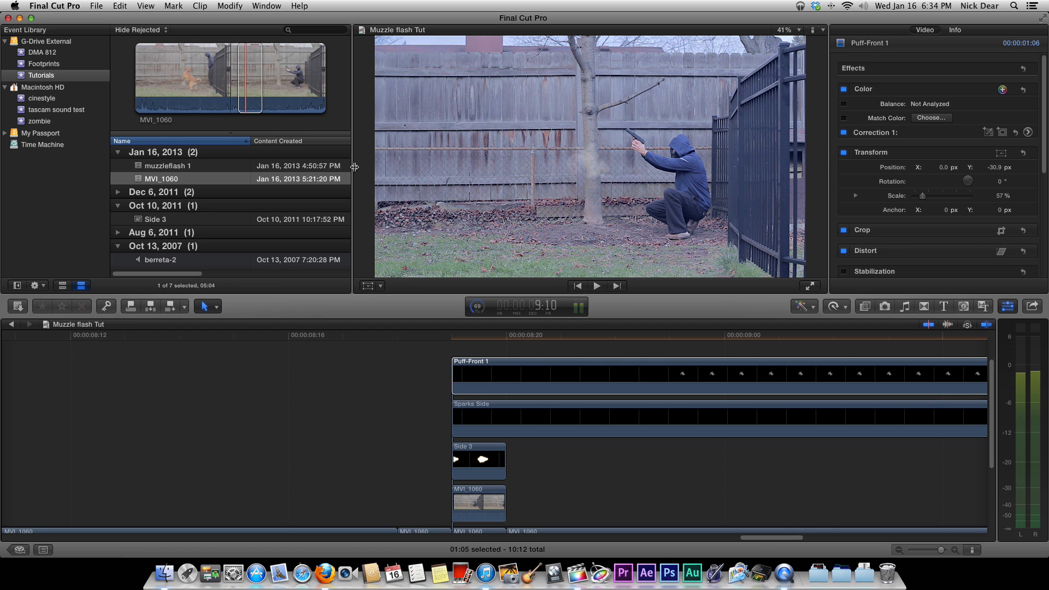
{"action": "mouse_move", "coordinate": [353, 165]}
{"action": "left_mouse_down"}
{"action": "mouse_move", "coordinate": [254, 164]}
{"action": "mouse_move", "coordinate": [386, 167]}
{"action": "mouse_move", "coordinate": [372, 171]}
{"action": "left_mouse_up"}
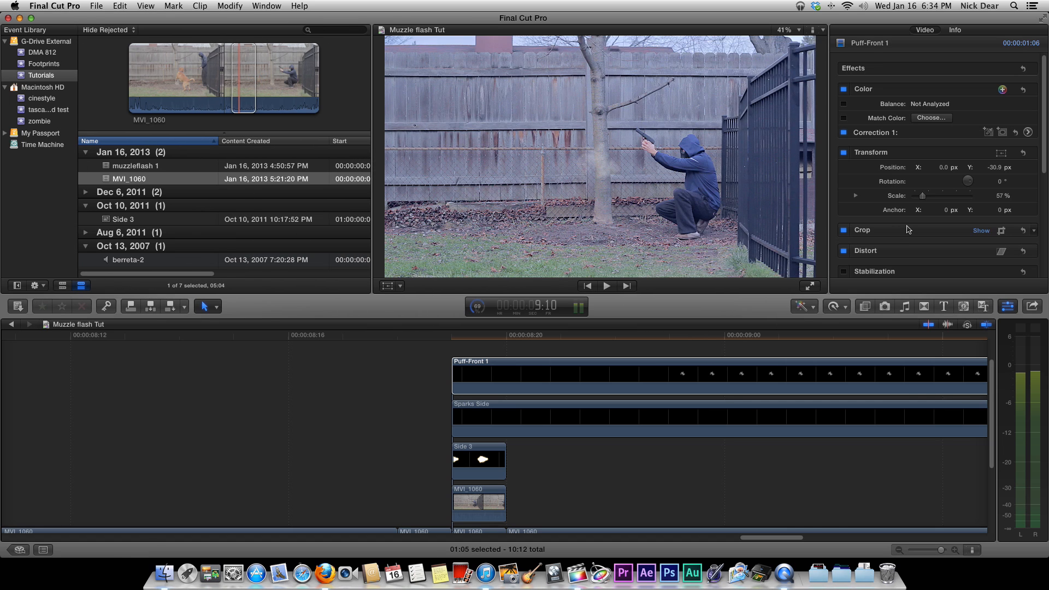
{"action": "left_click", "coordinate": [1013, 309]}
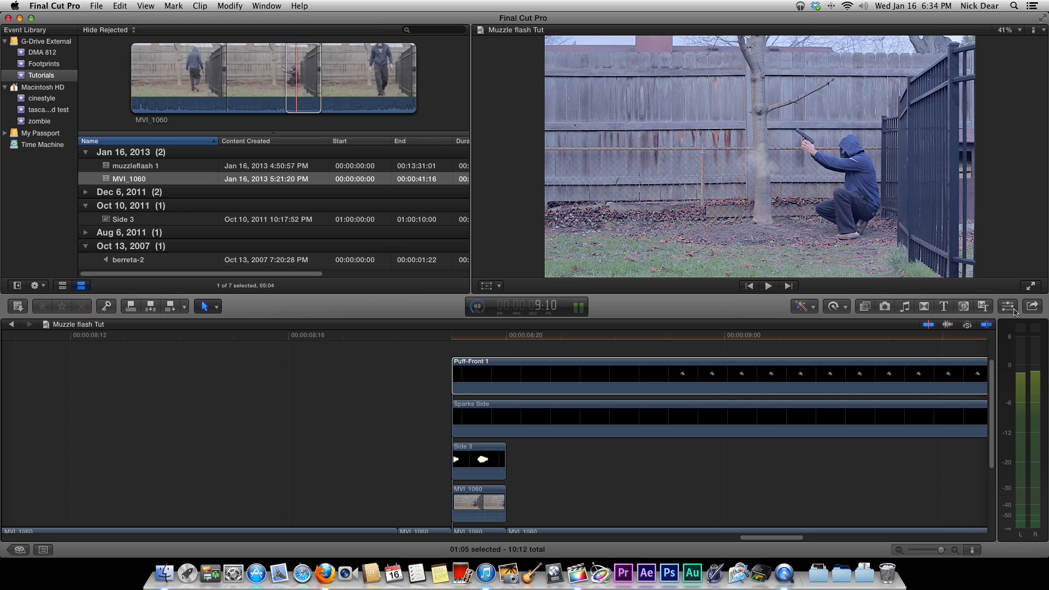
{"action": "left_click", "coordinate": [1012, 309]}
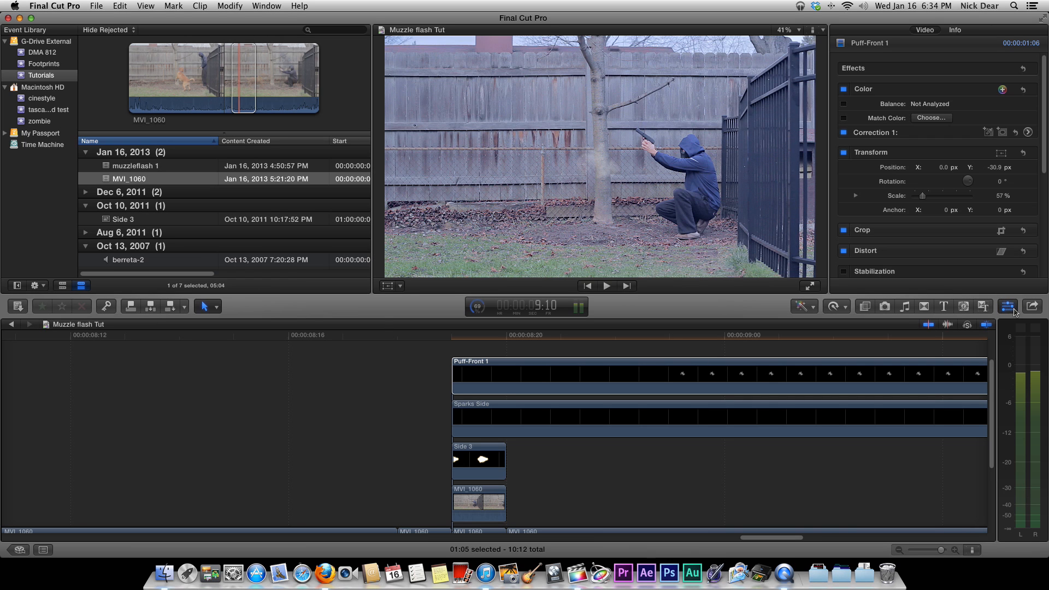